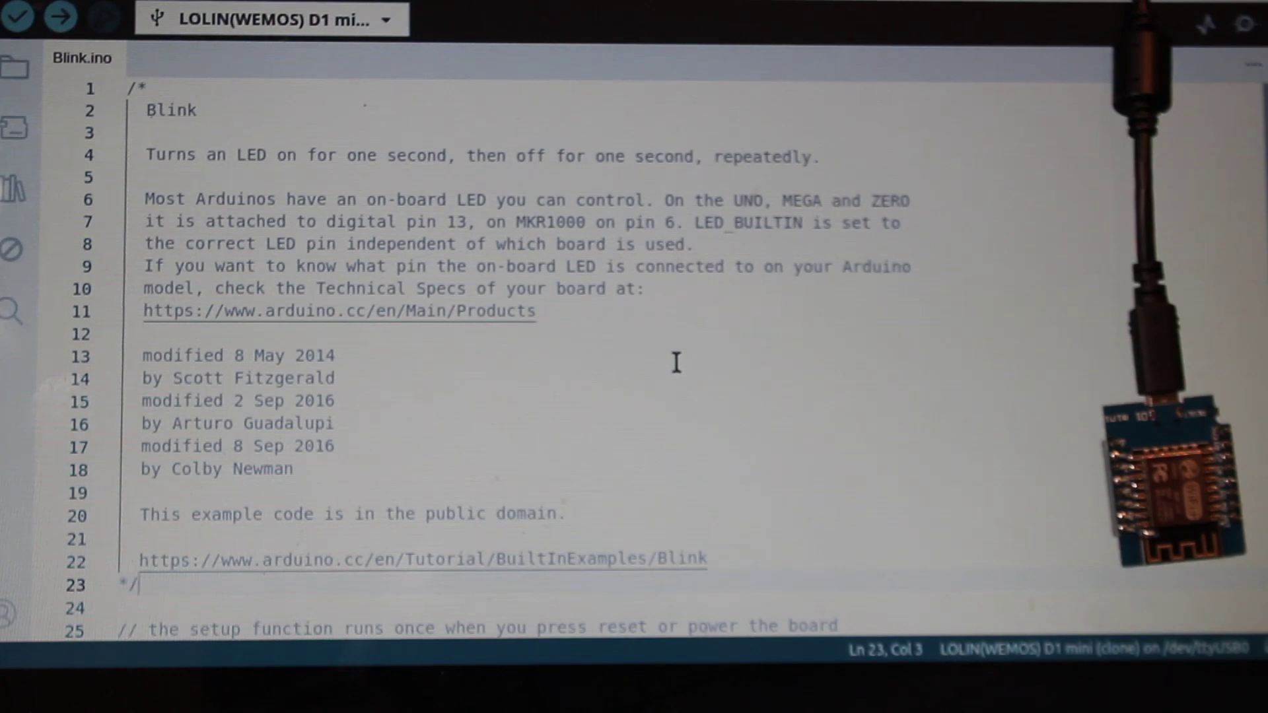
- Compile and flash Blink to the LOLIN(WEMOS) D1 mini, writing 265616 bytes and resetting the board
{"action": "scroll", "coordinate": [670, 352], "scroll_direction": "down", "scroll_amount": 3}
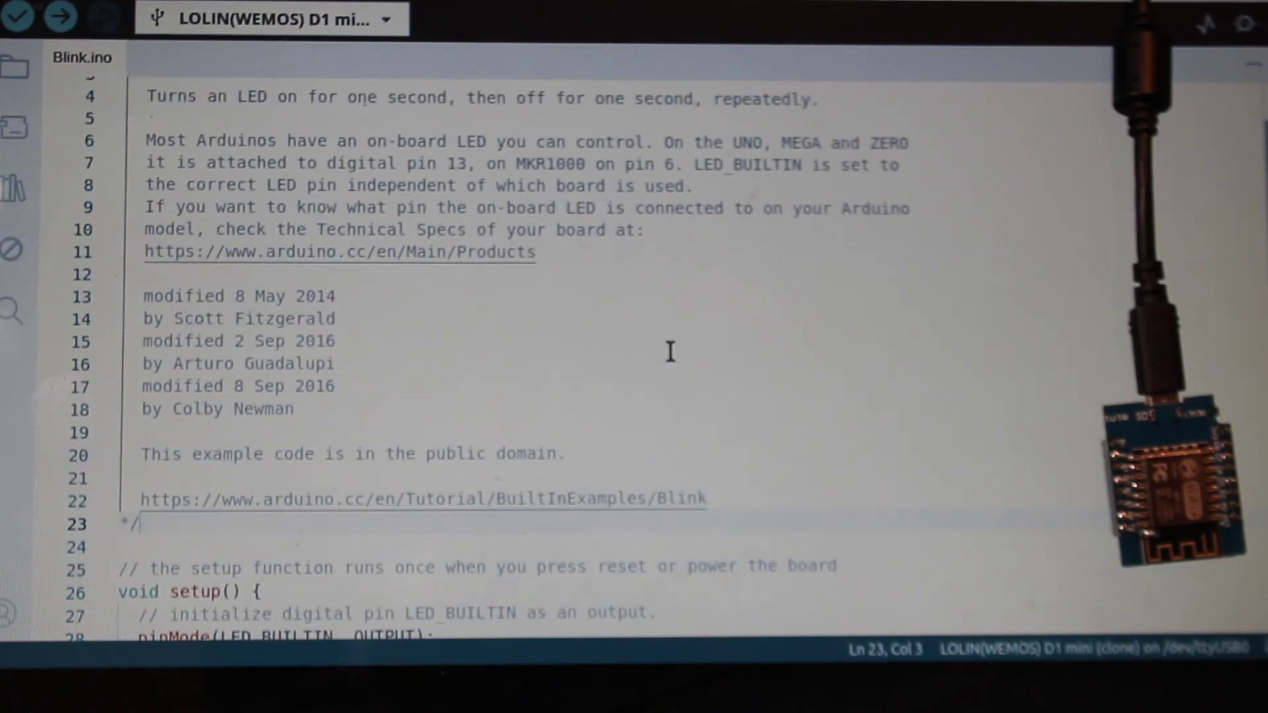
{"action": "scroll", "coordinate": [670, 355], "scroll_direction": "down", "scroll_amount": 2}
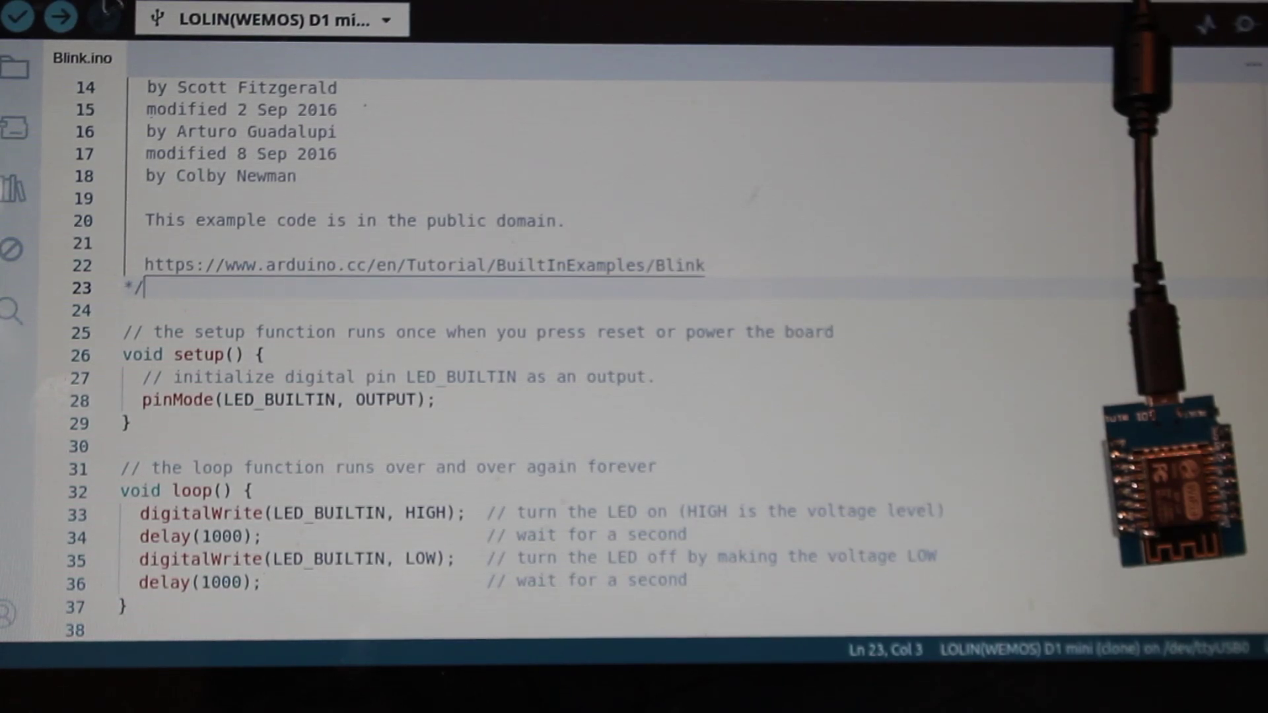
{"action": "left_click", "coordinate": [105, 2]}
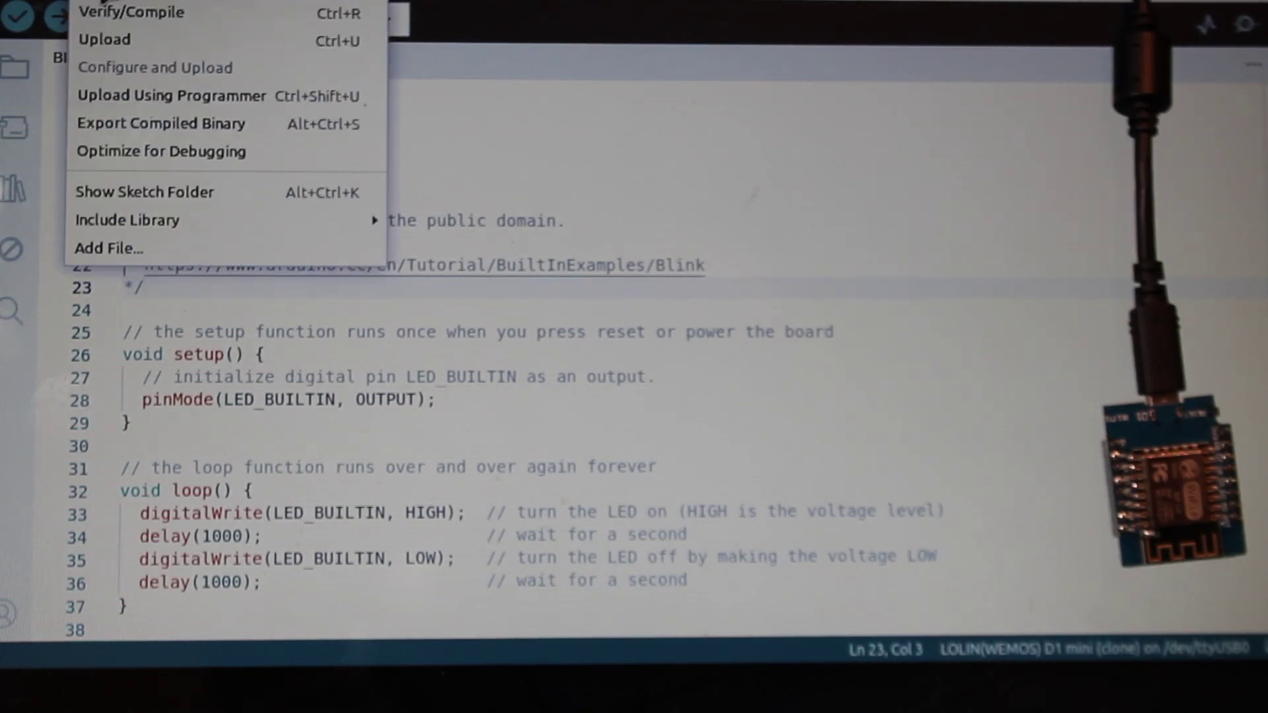
{"action": "left_click", "coordinate": [105, 38]}
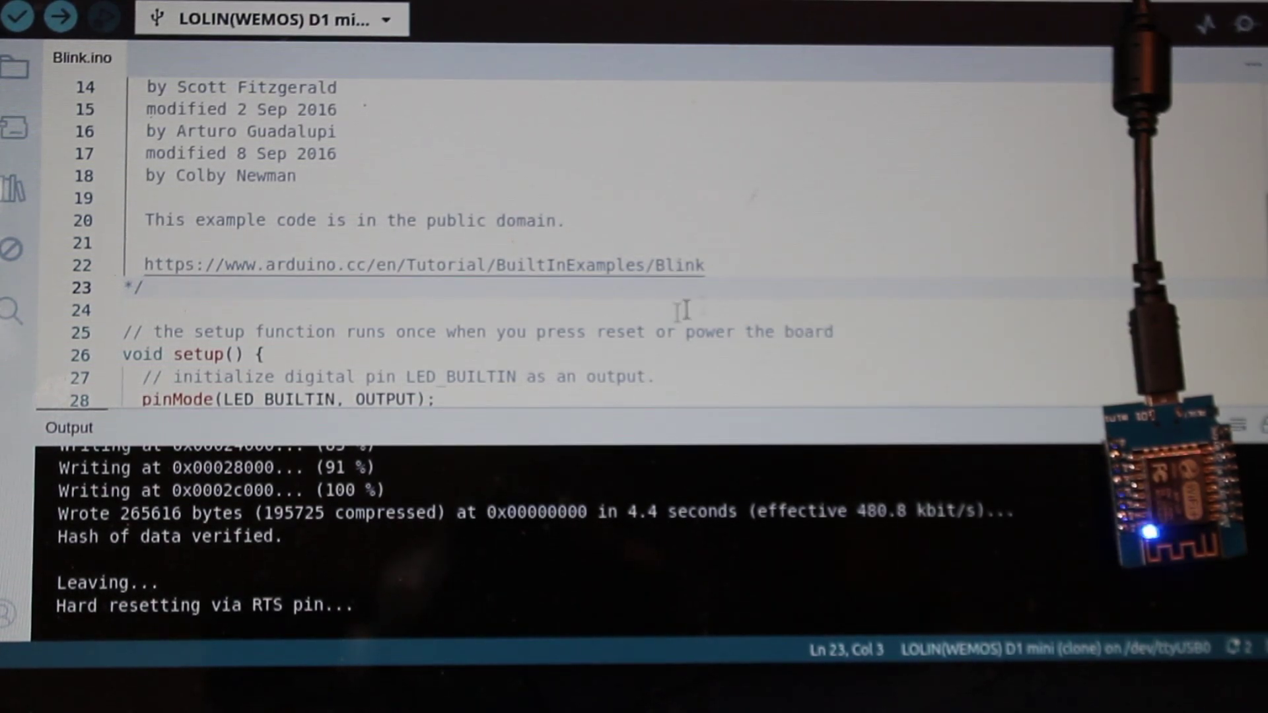
{"action": "scroll", "coordinate": [684, 311], "scroll_direction": "down", "scroll_amount": 3}
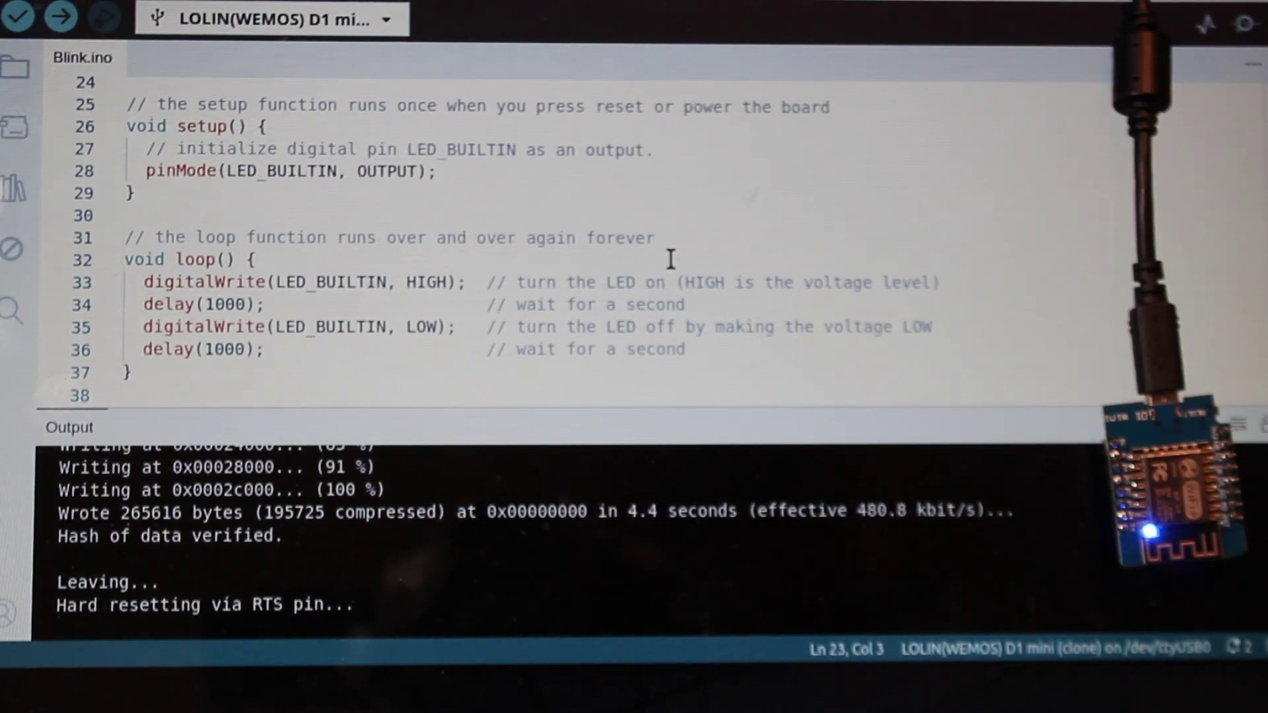
- Change the delay on line 36 from 1000 to 10 ms
{"action": "left_click", "coordinate": [226, 351]}
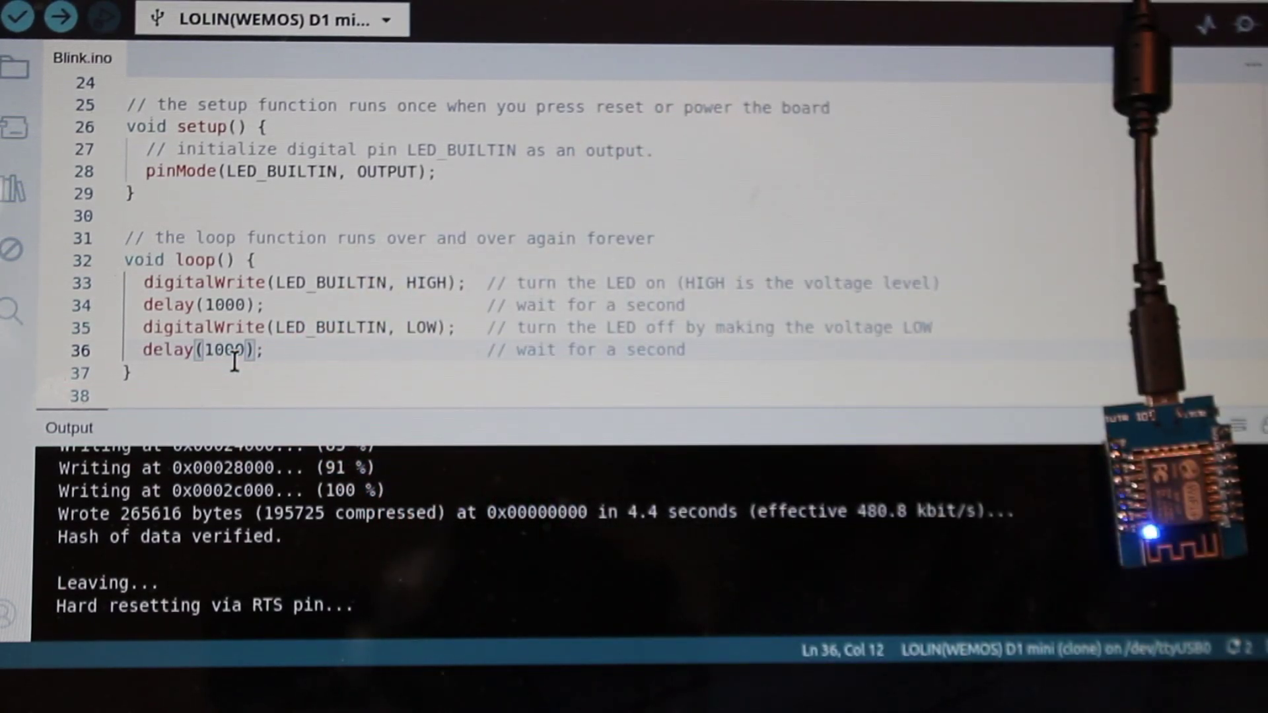
{"action": "left_click", "coordinate": [234, 350]}
{"action": "key", "text": "Delete"}
{"action": "key", "text": "BackSpace"}
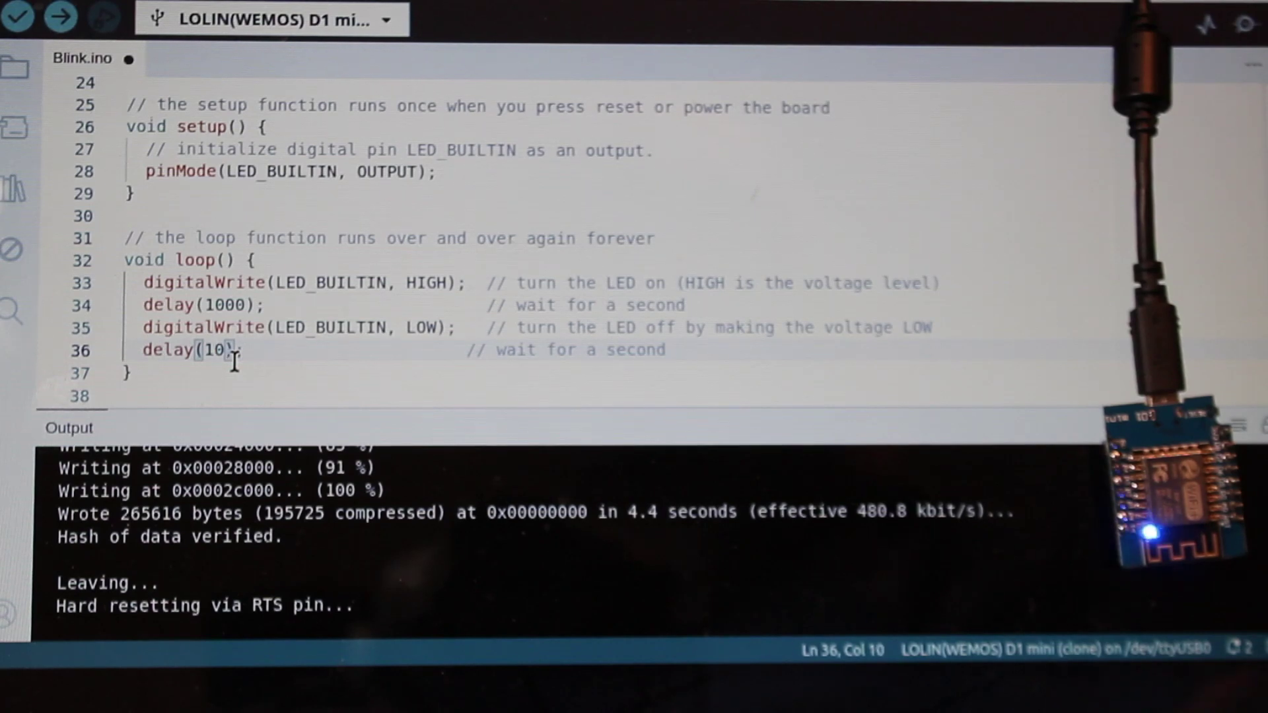
- Upload the modified Blink sketch to the D1 mini
{"action": "key", "text": "ctrl+u"}
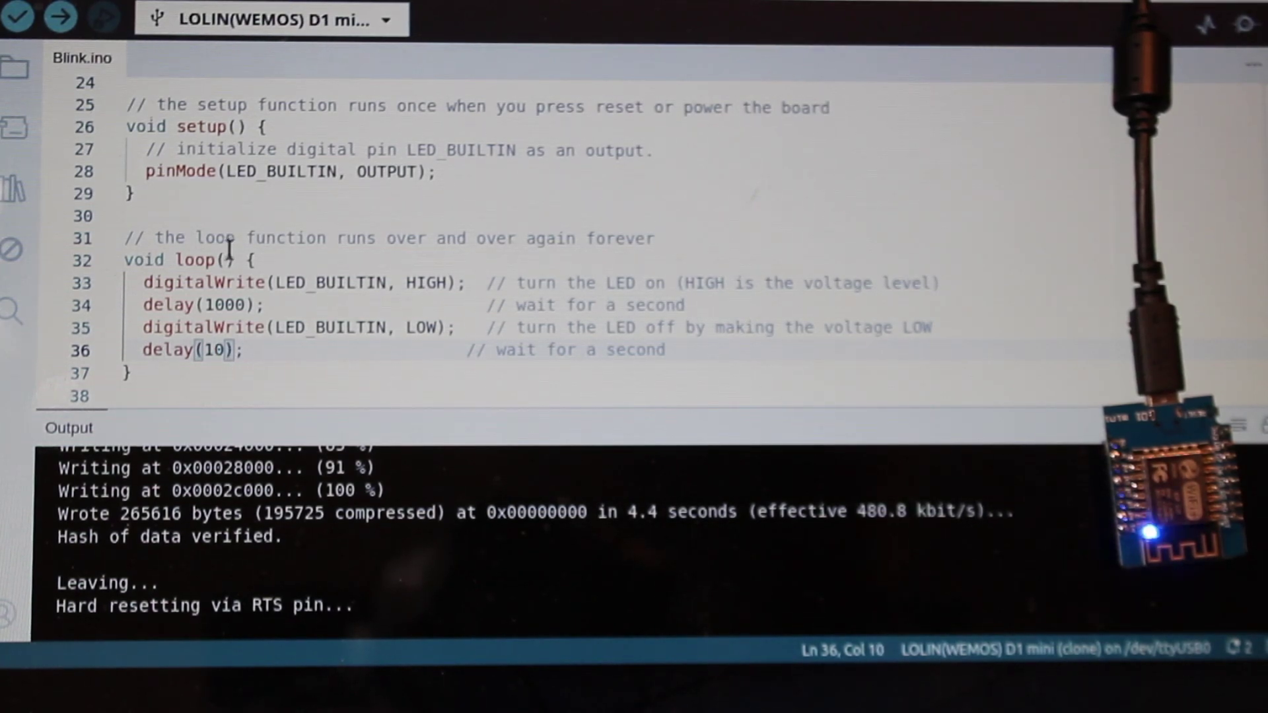
{"action": "left_click", "coordinate": [111, 4]}
{"action": "left_click", "coordinate": [111, 14]}
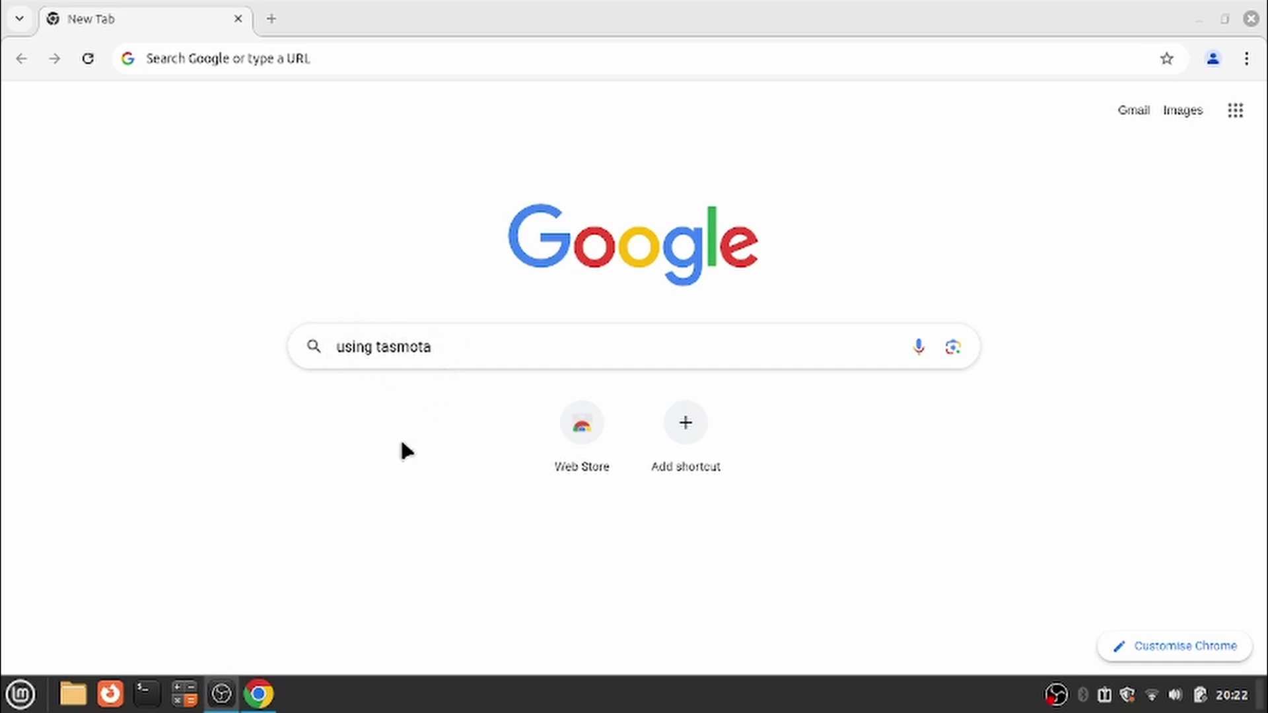
- Search Google for 'using tasmota' and open the Tasmota 'Getting Started' documentation result
{"action": "left_click", "coordinate": [512, 345]}
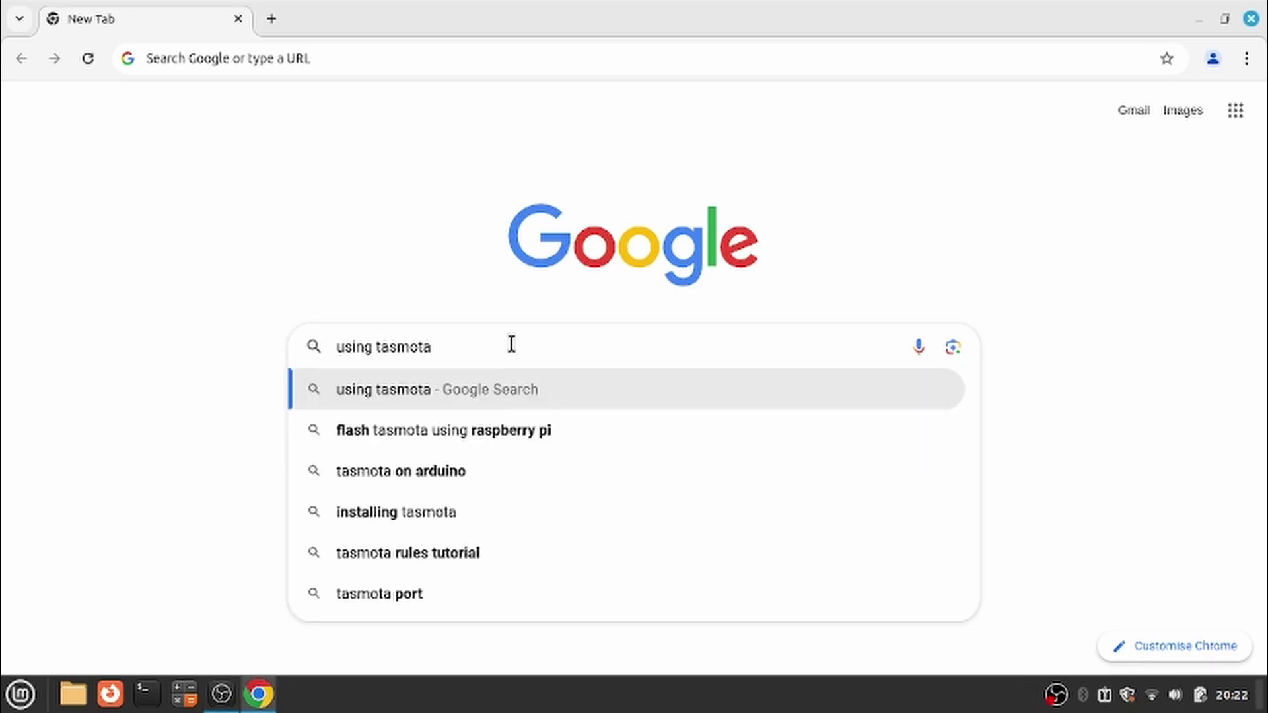
{"action": "key", "text": "Return"}
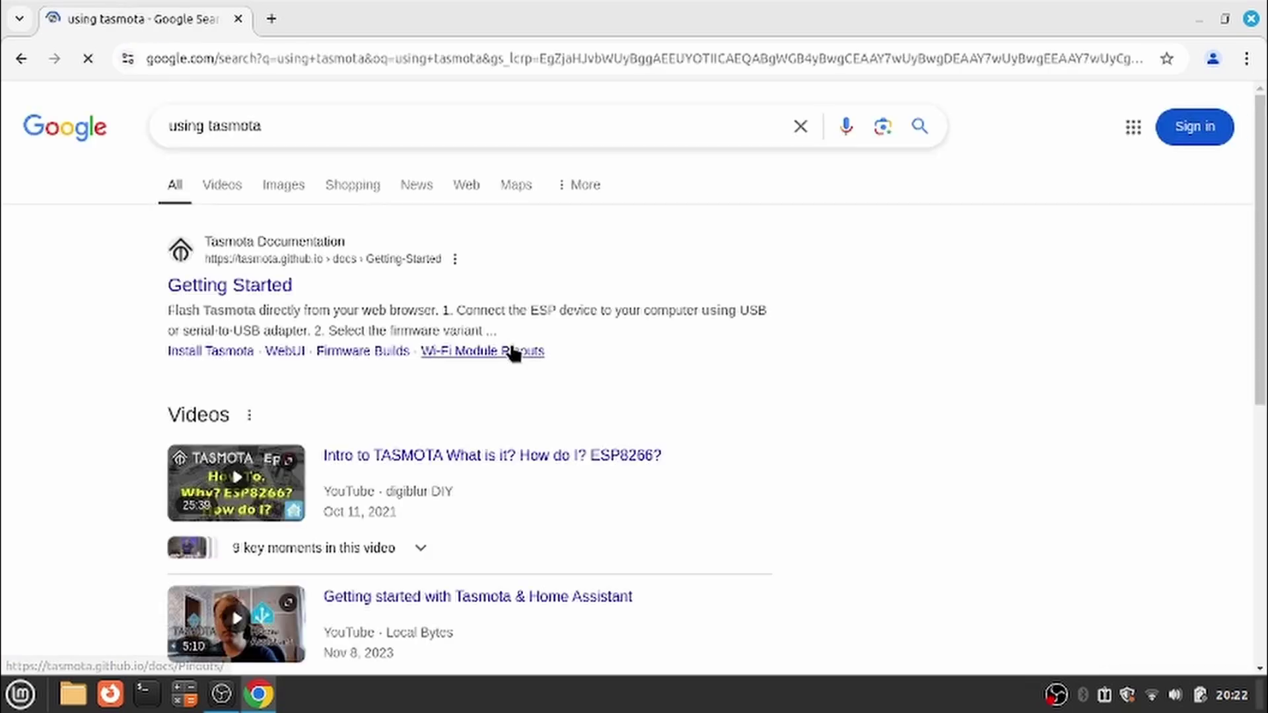
{"action": "left_click", "coordinate": [242, 290]}
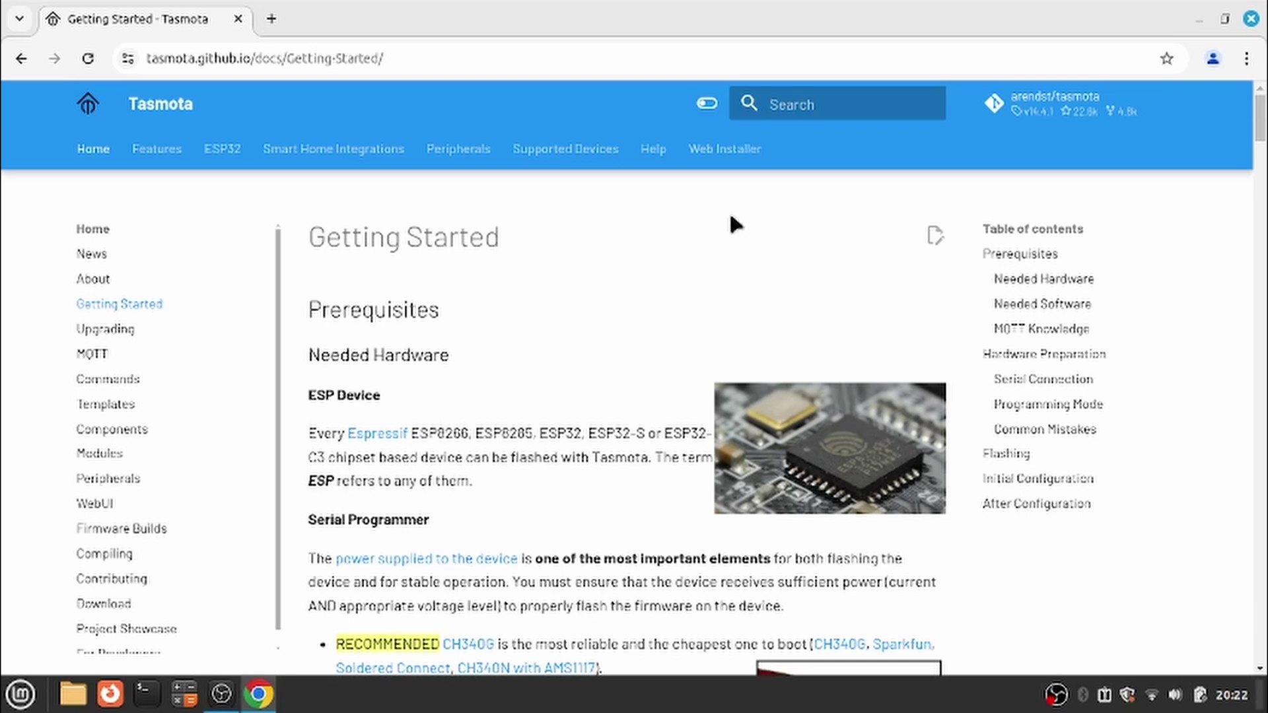
- Go to the Web Installer page from the Tasmota docs navigation bar
{"action": "left_click", "coordinate": [716, 149]}
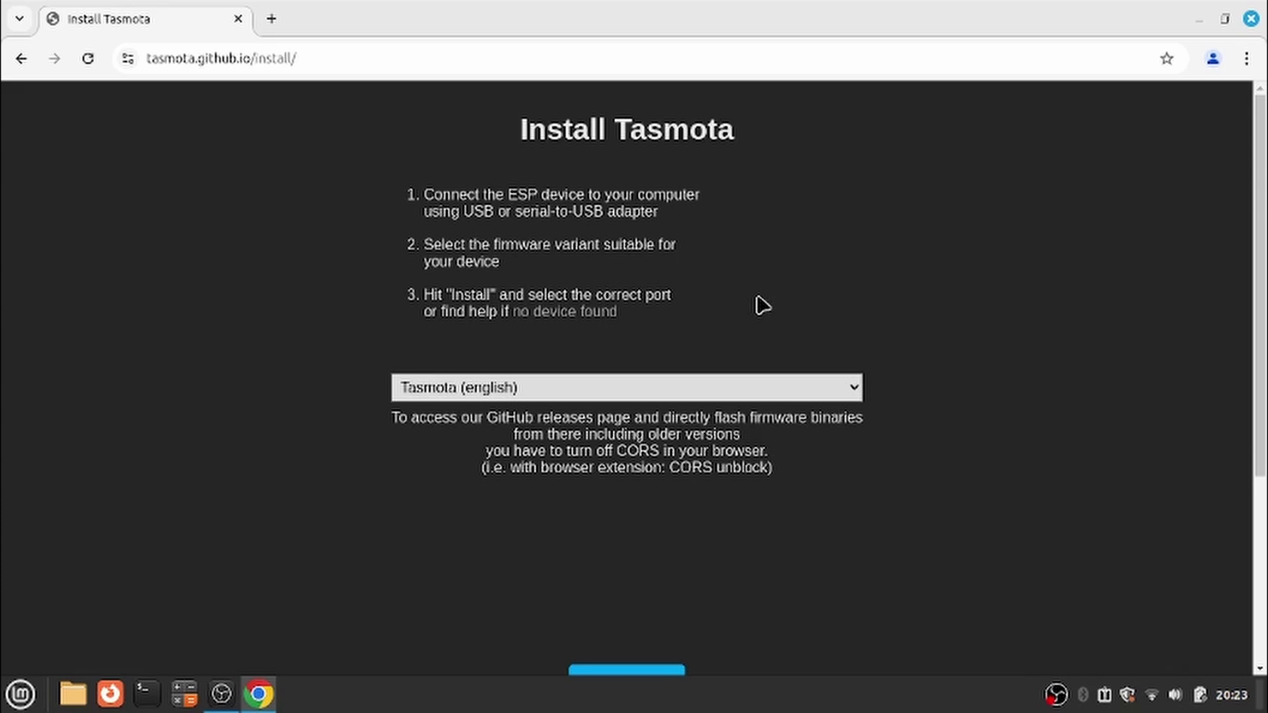
- Connect the Web Installer to the board over the ttyUSB0 serial port
{"action": "scroll", "coordinate": [763, 306], "scroll_direction": "down", "scroll_amount": 3}
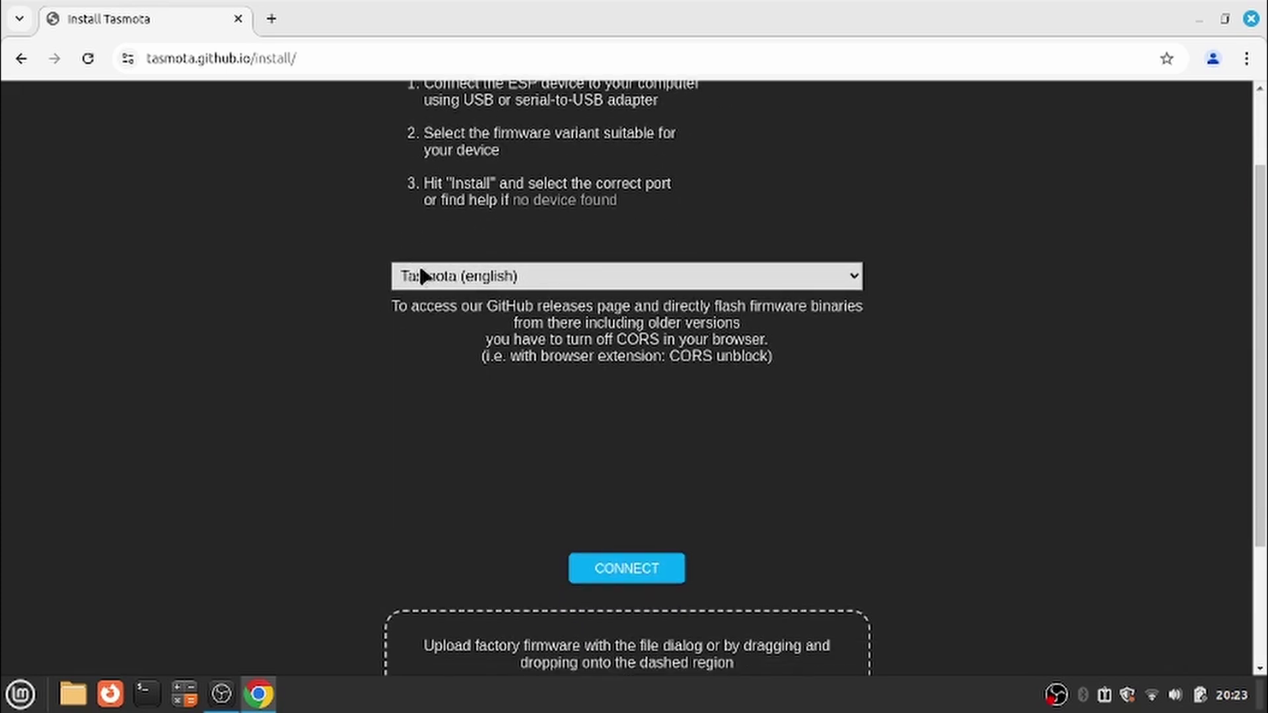
{"action": "scroll", "coordinate": [741, 449], "scroll_direction": "down", "scroll_amount": 2}
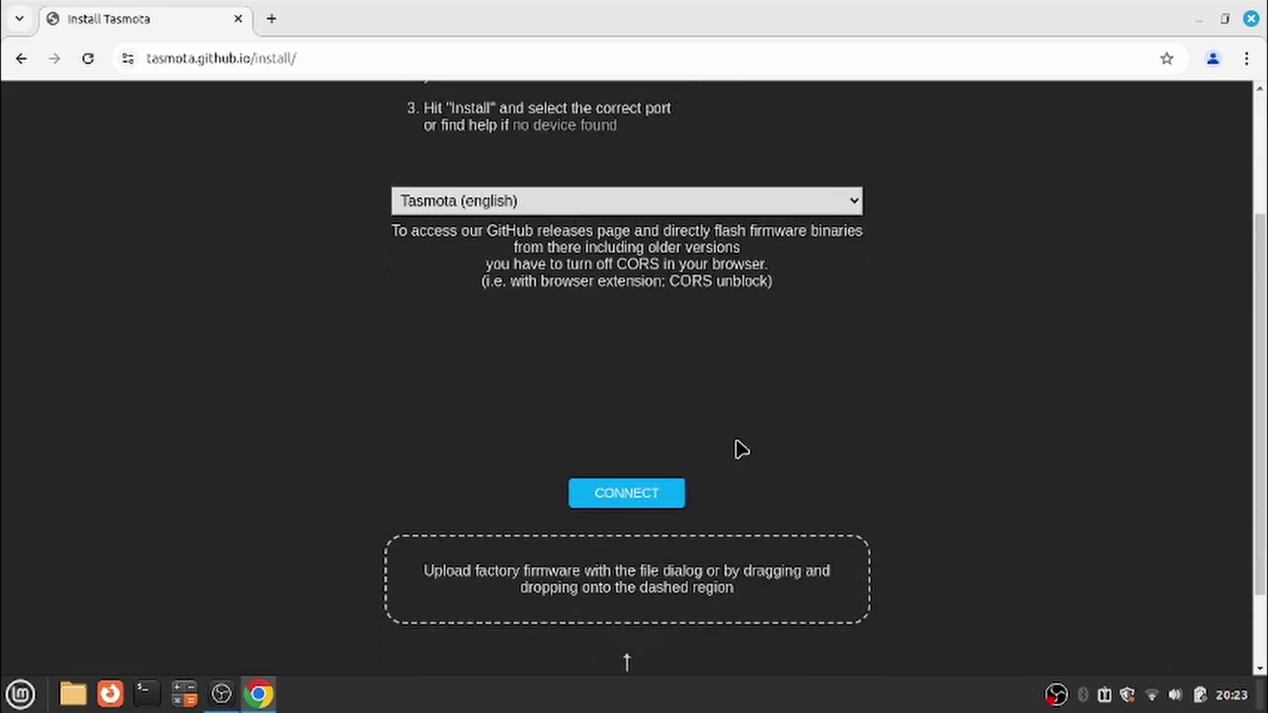
{"action": "scroll", "coordinate": [741, 449], "scroll_direction": "down", "scroll_amount": 3}
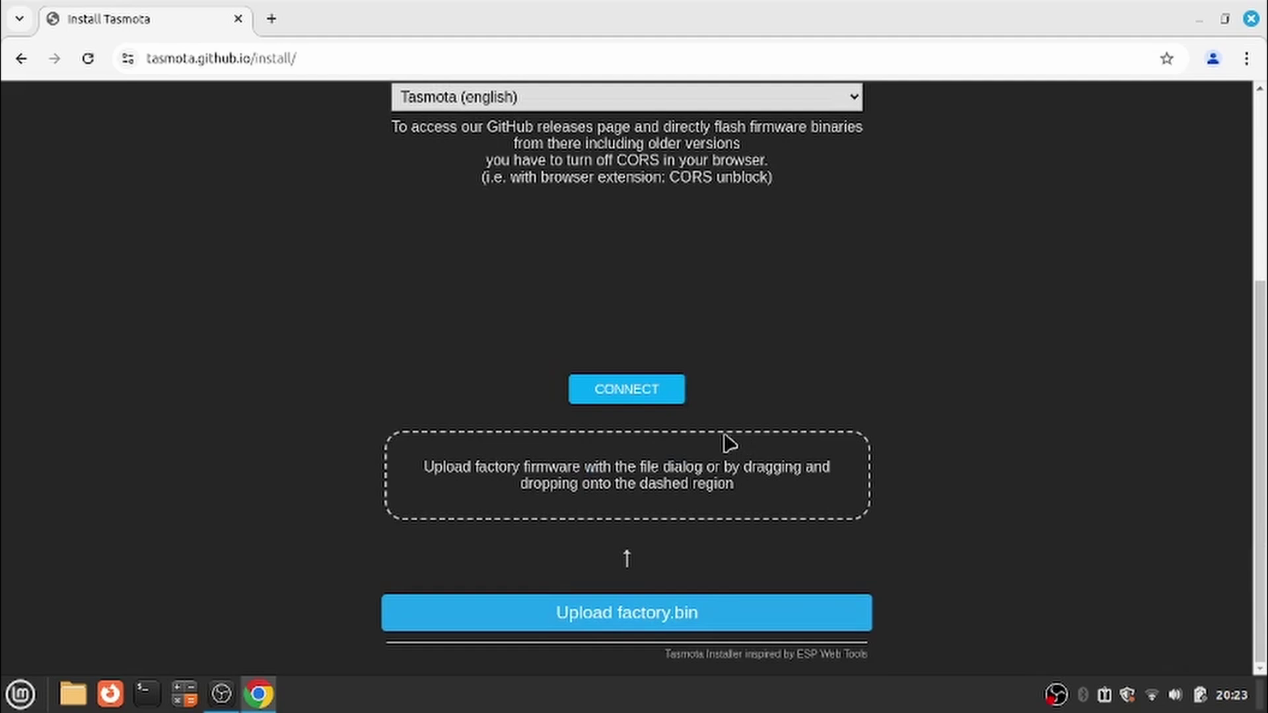
{"action": "left_click", "coordinate": [624, 397]}
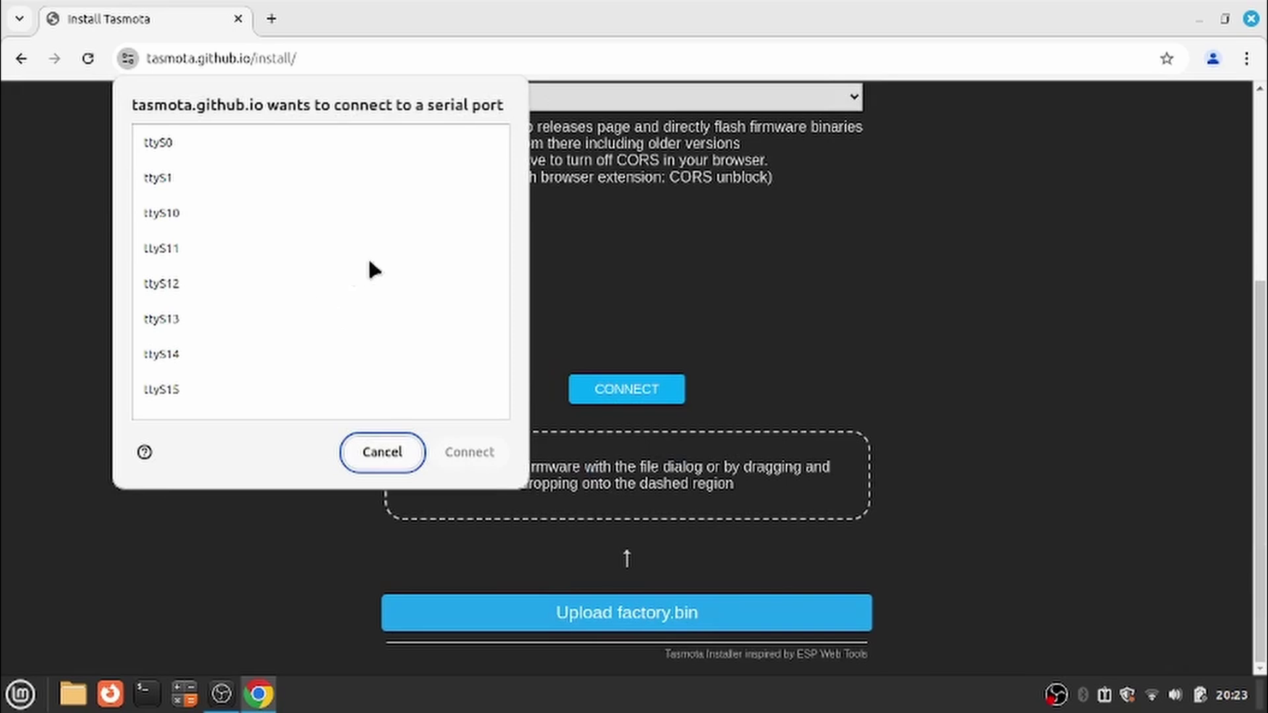
{"action": "scroll", "coordinate": [395, 308], "scroll_direction": "down", "scroll_amount": 5}
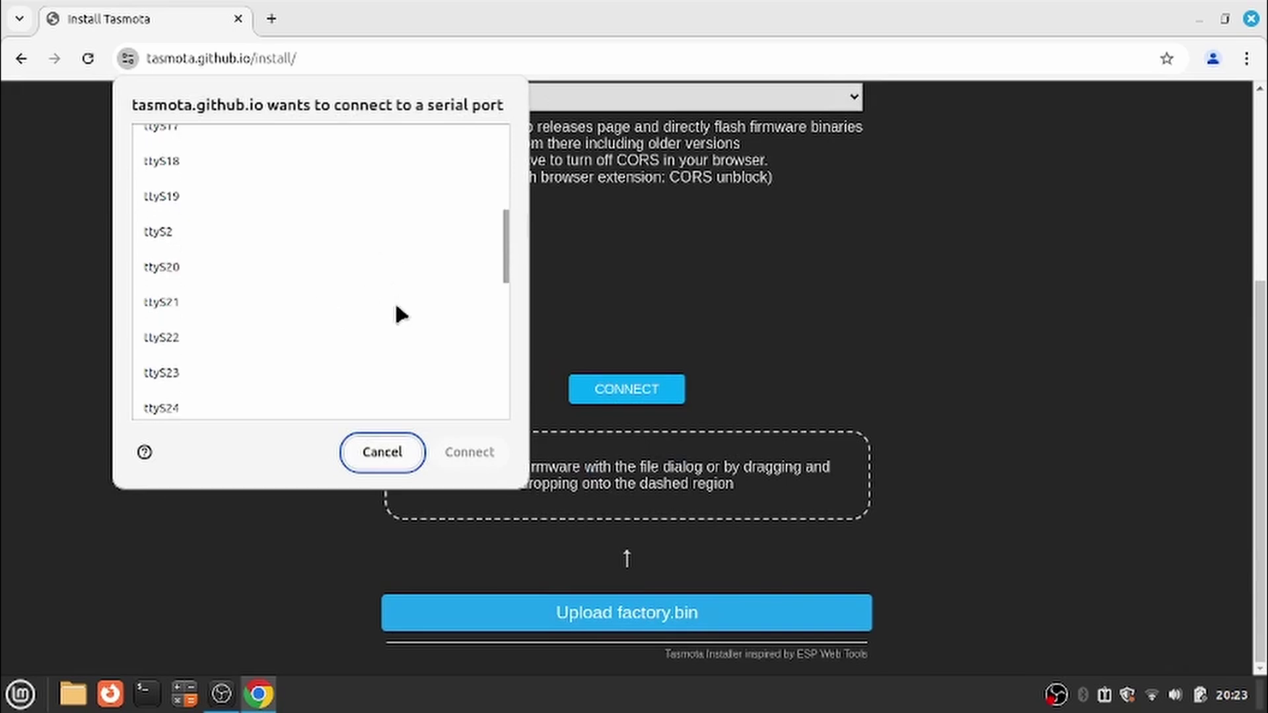
{"action": "scroll", "coordinate": [395, 308], "scroll_direction": "up", "scroll_amount": 5}
{"action": "scroll", "coordinate": [370, 308], "scroll_direction": "down", "scroll_amount": 7}
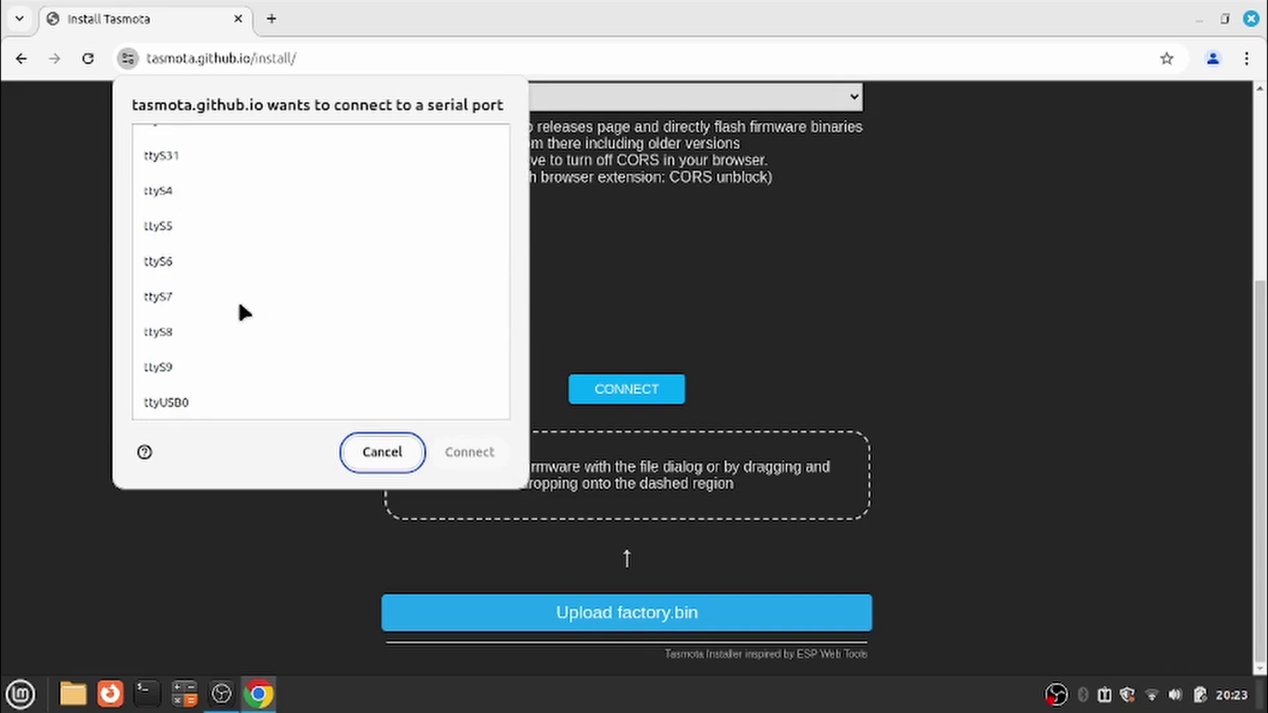
{"action": "left_click", "coordinate": [165, 403]}
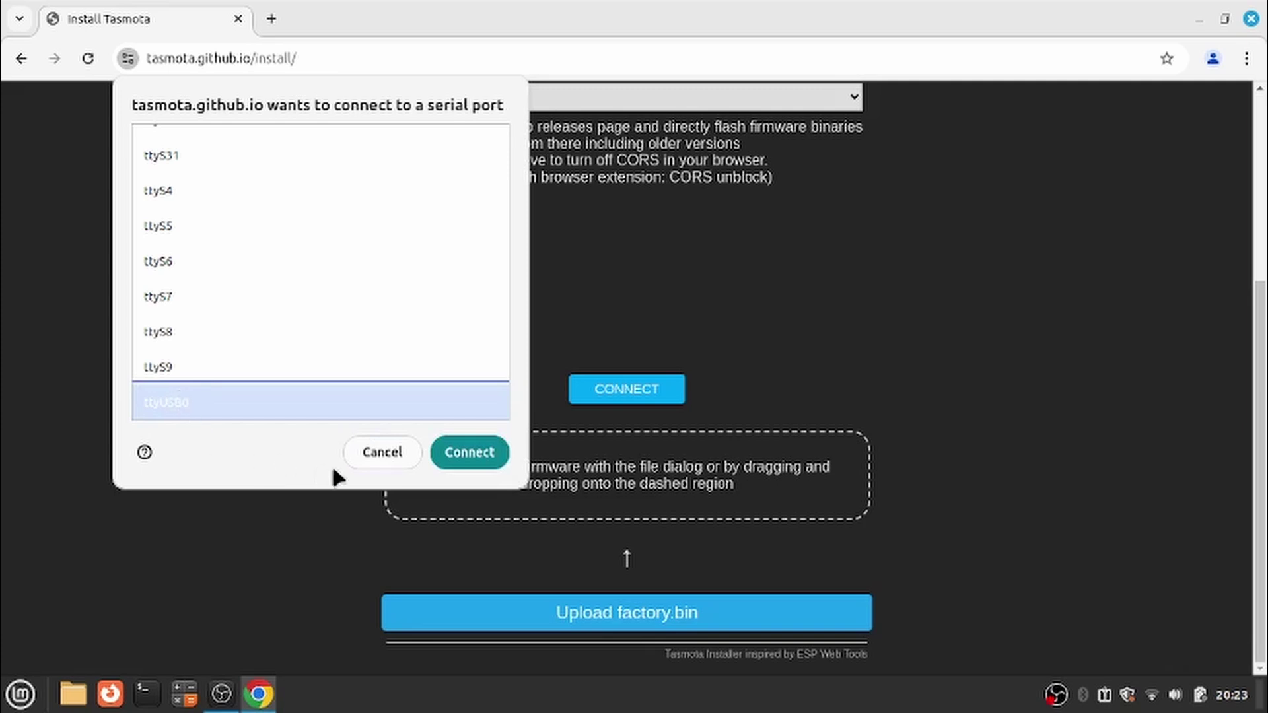
{"action": "left_click", "coordinate": [468, 453]}
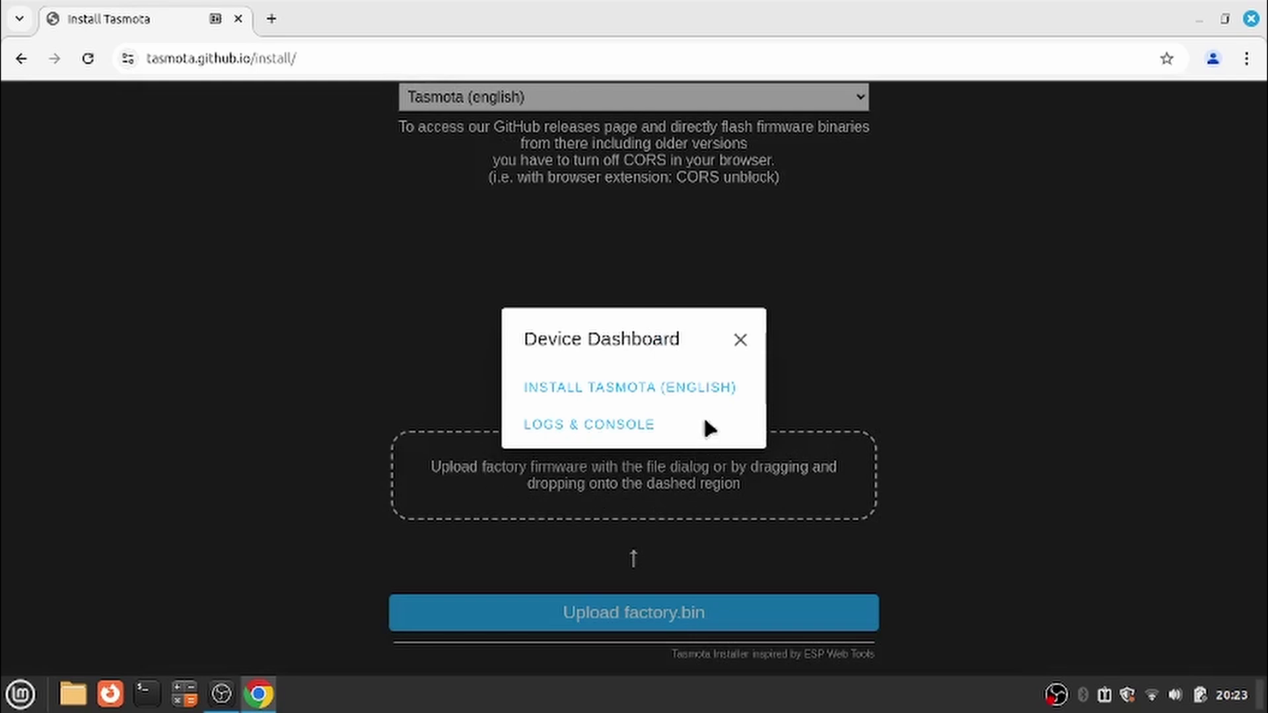
- Install Tasmota (english) on the D1 mini, leaving Erase device unchecked
{"action": "left_click", "coordinate": [626, 388]}
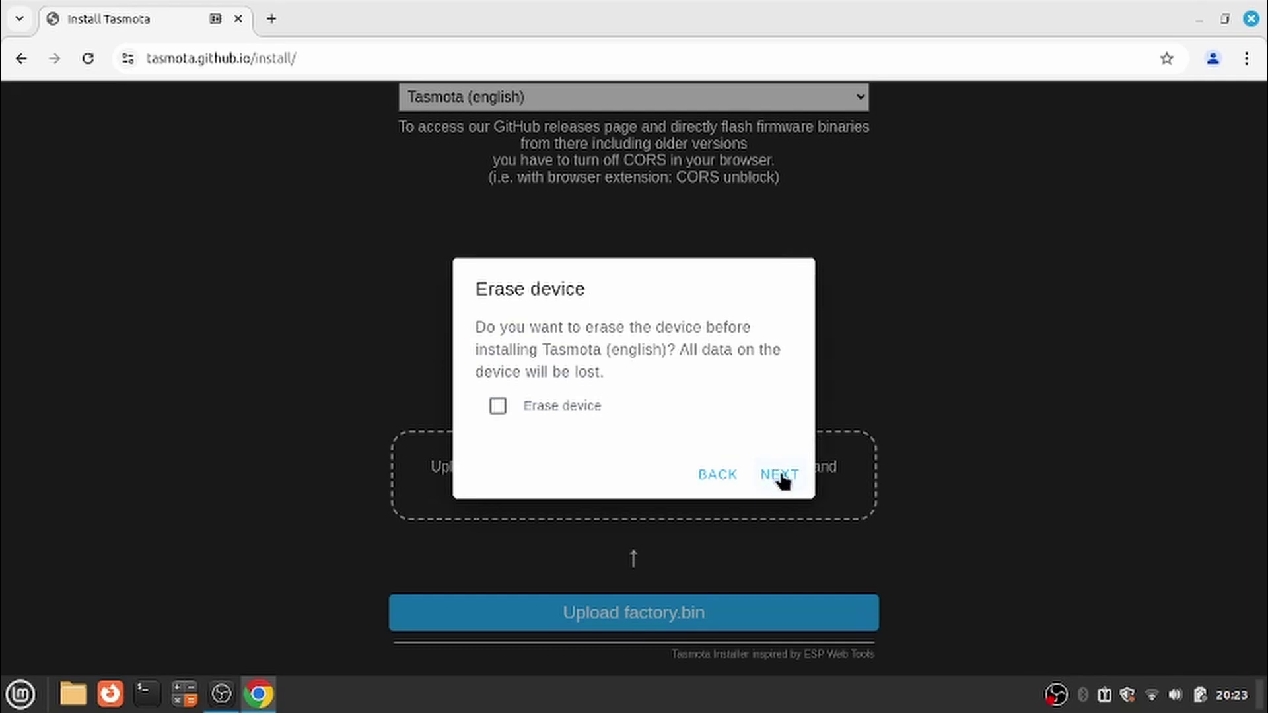
{"action": "left_click", "coordinate": [781, 477]}
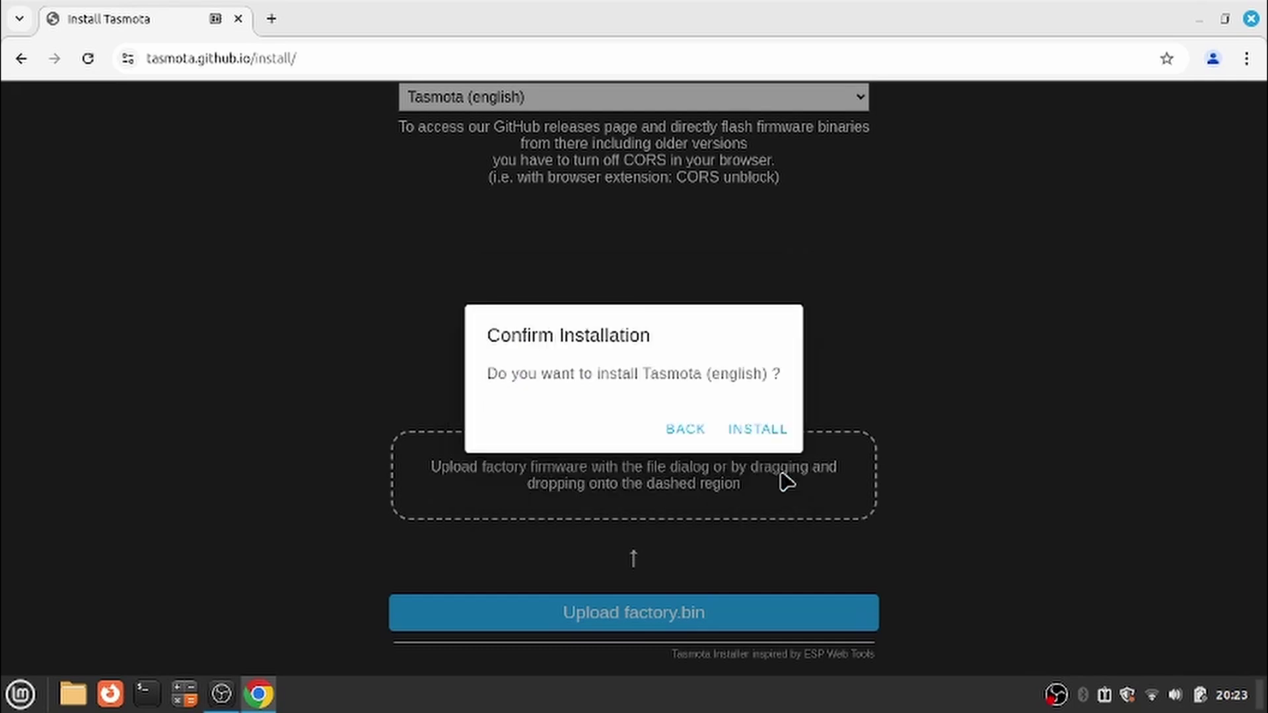
{"action": "left_click", "coordinate": [759, 436]}
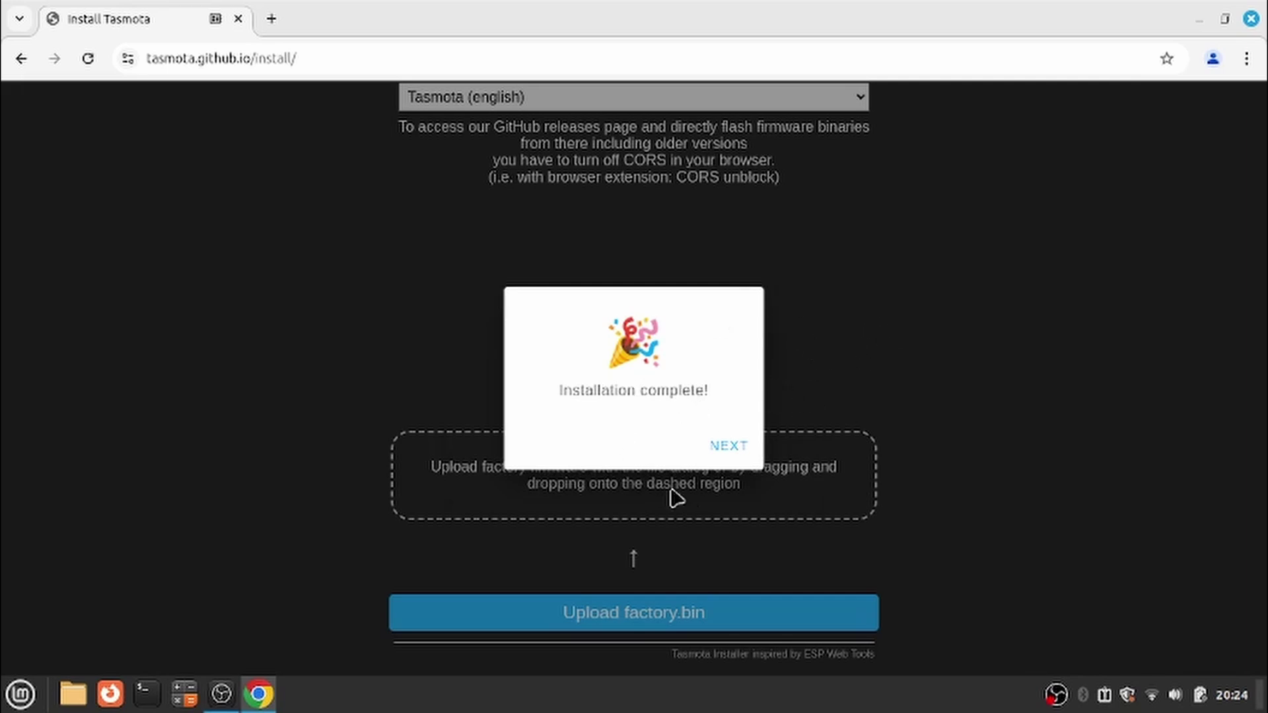
- Choose the Wi-Fi network from the Network list, enter its password and connect the device
{"action": "left_click", "coordinate": [728, 447]}
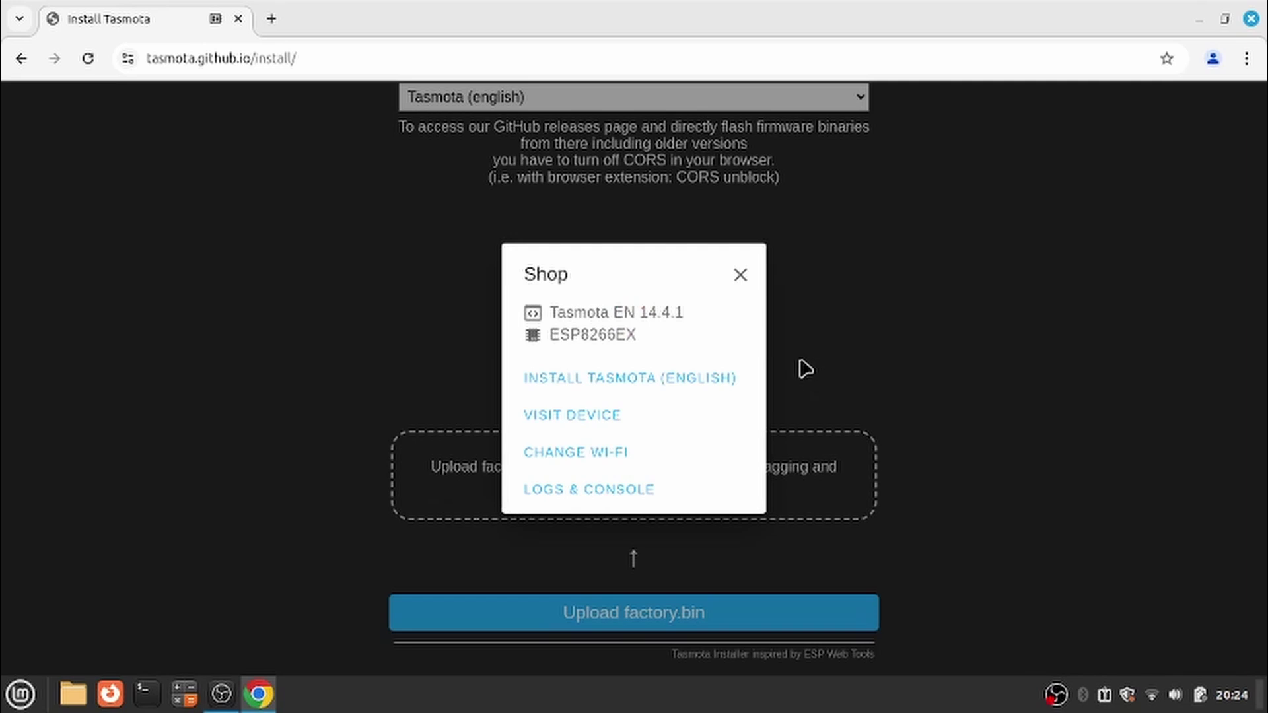
{"action": "left_click", "coordinate": [603, 455]}
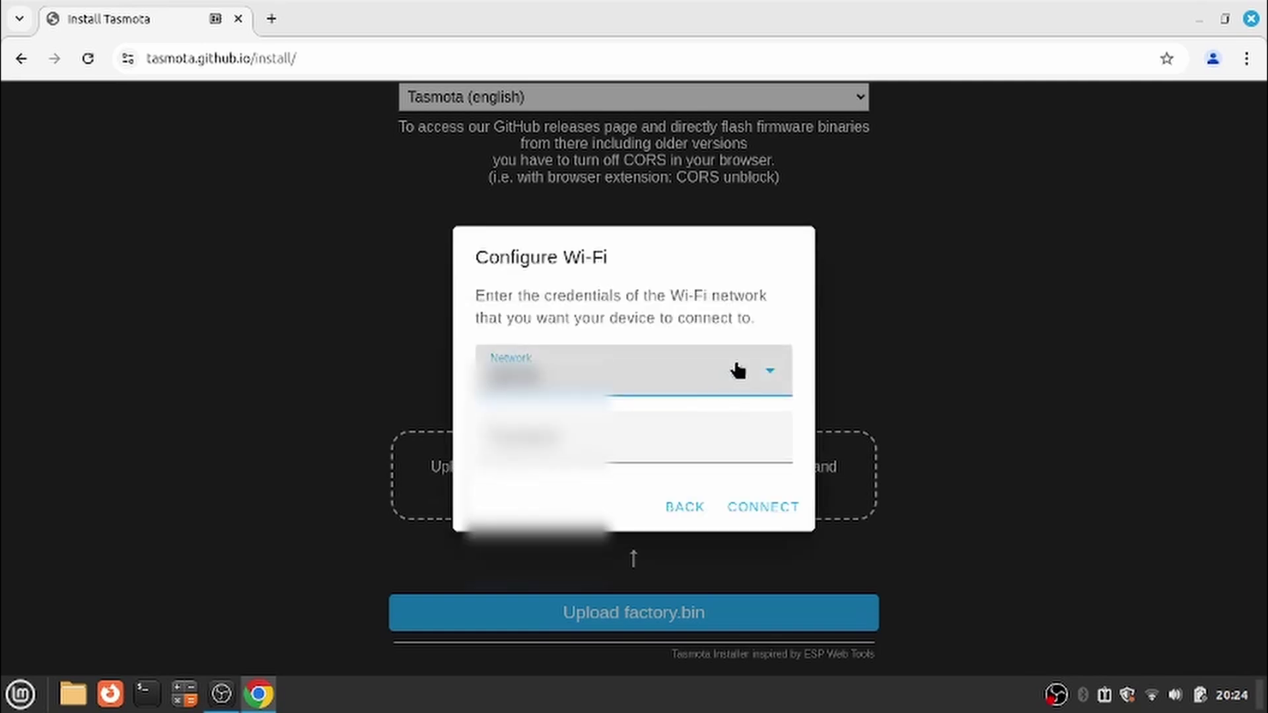
{"action": "left_click", "coordinate": [766, 375]}
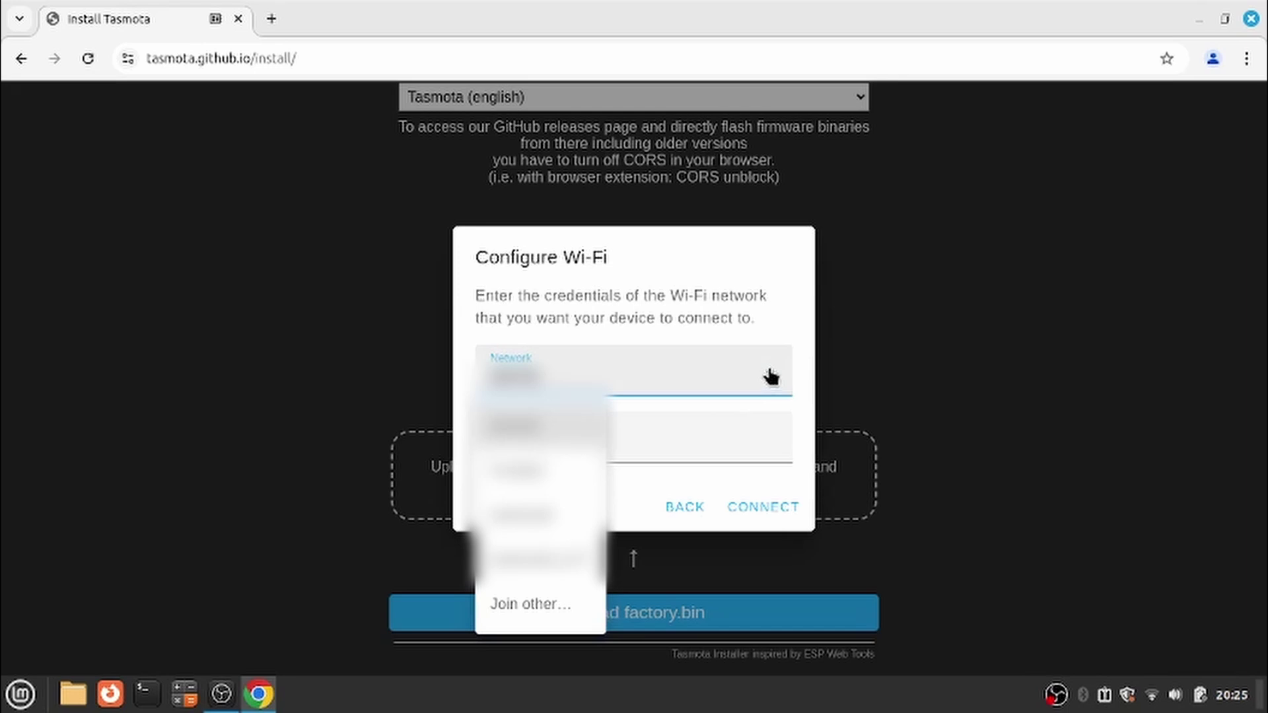
{"action": "left_click", "coordinate": [575, 561]}
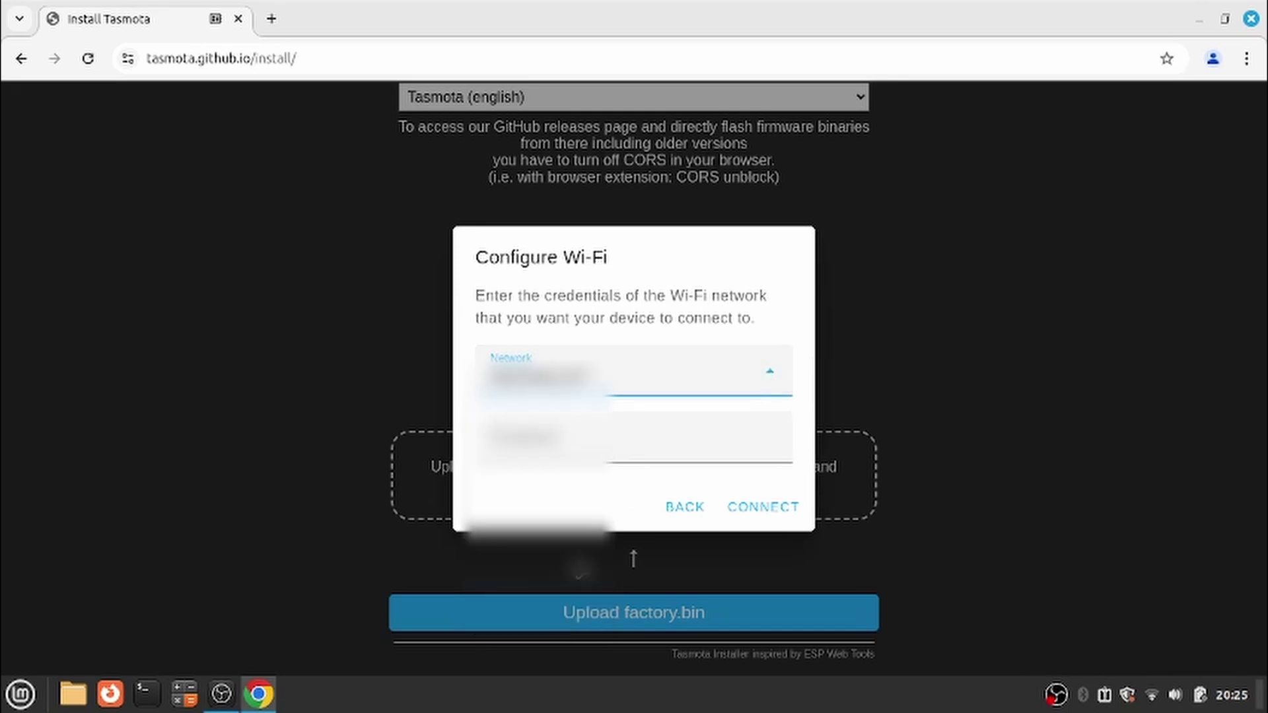
{"action": "left_click", "coordinate": [654, 444]}
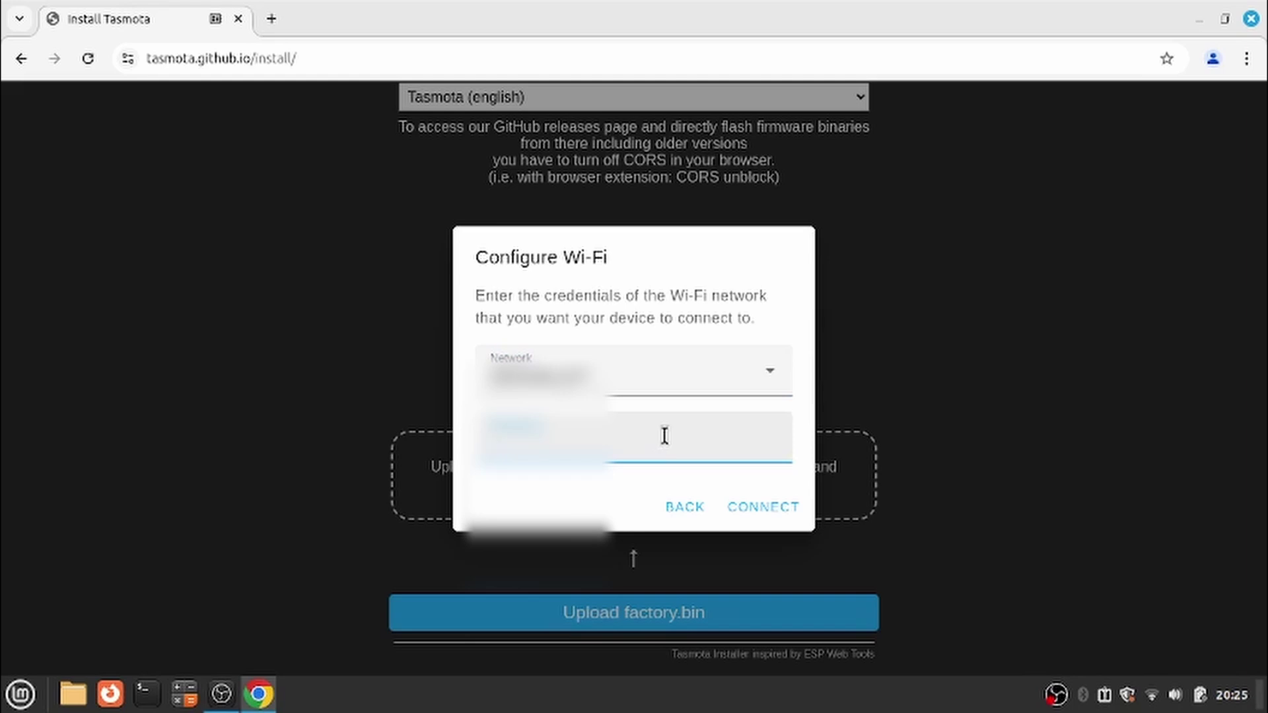
{"action": "type", "text": "•"}
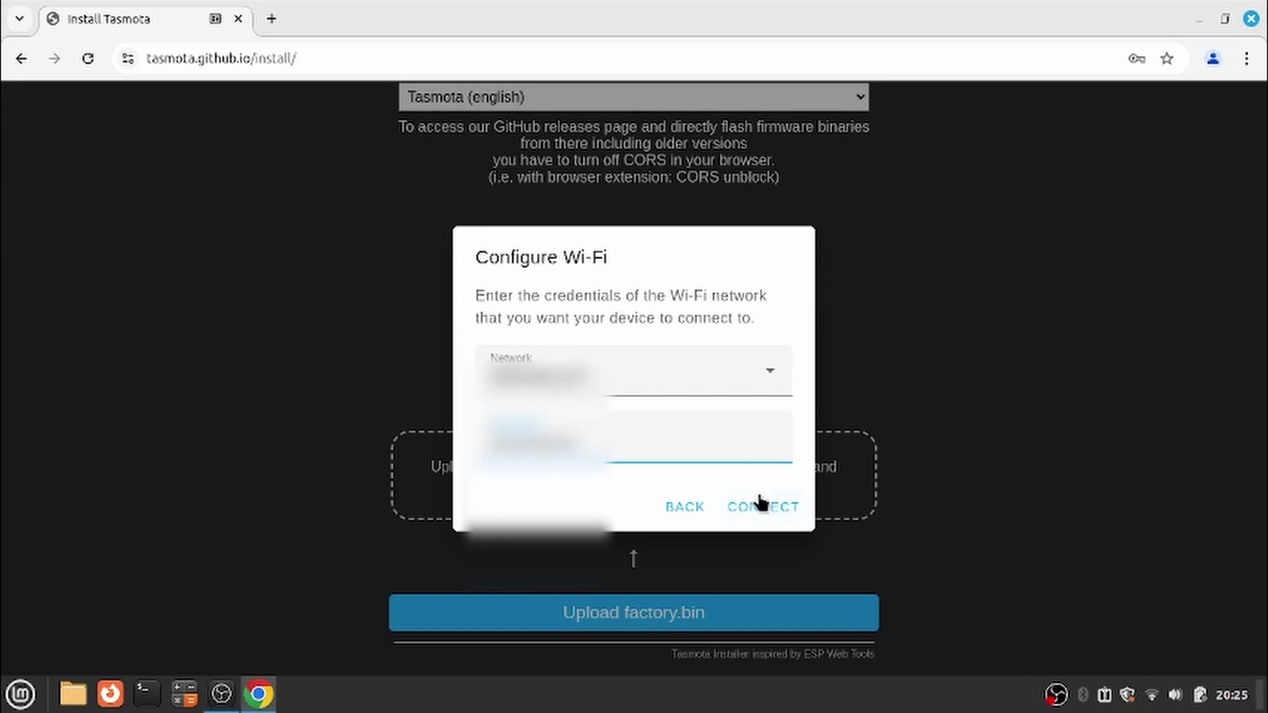
{"action": "left_click", "coordinate": [760, 510]}
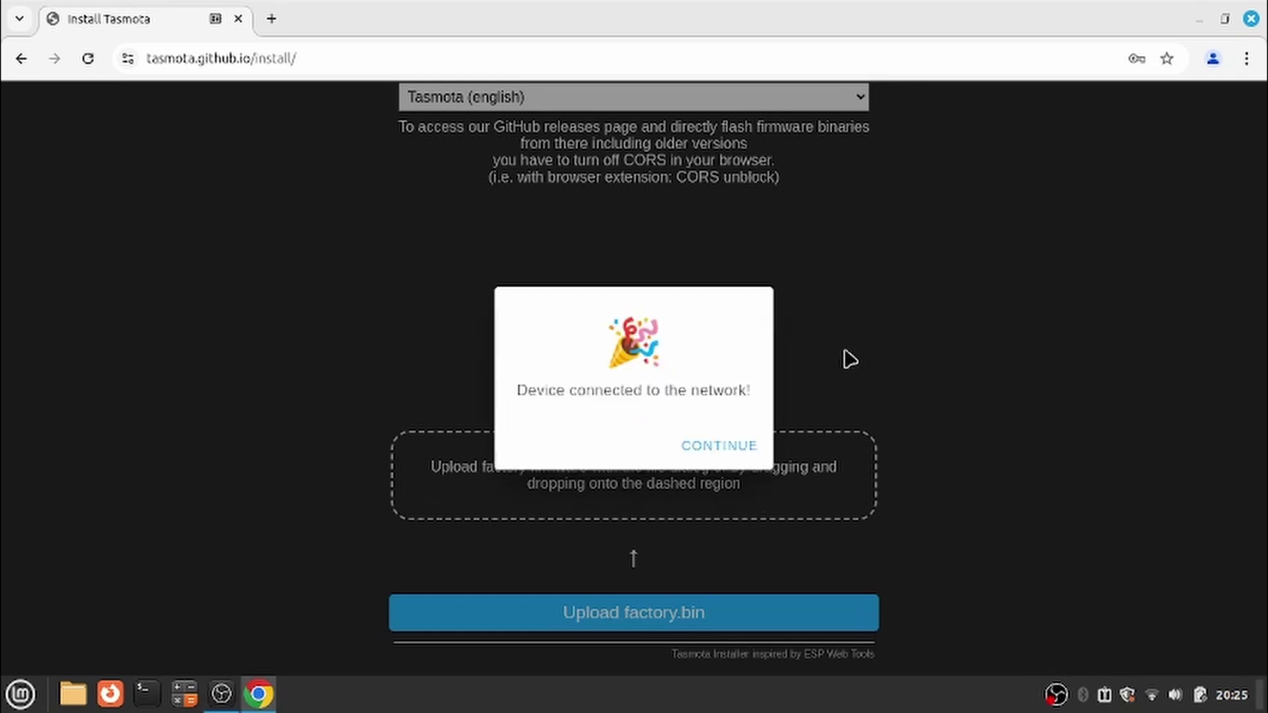
{"action": "left_click", "coordinate": [730, 454]}
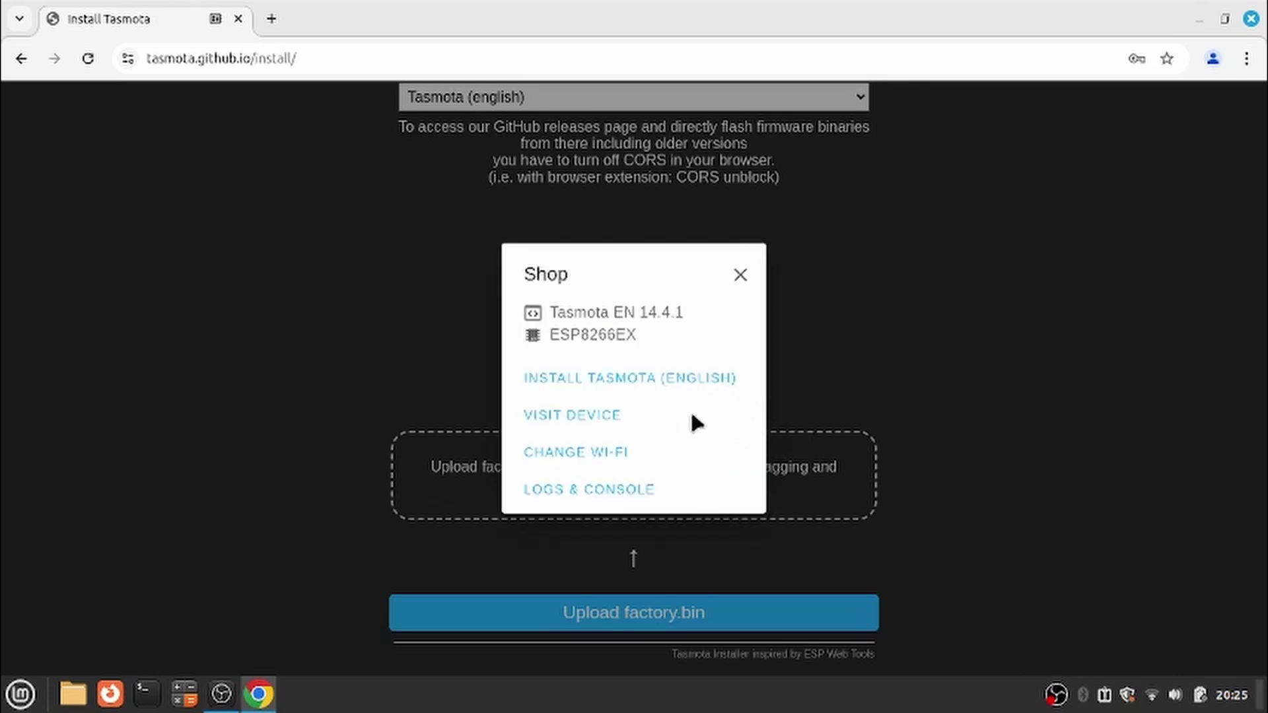
- Visit the device's Tasmota page at 10.0.0.98, showing DHT11 readings of 20.6 °C and 44.0 % humidity
{"action": "left_click", "coordinate": [592, 408]}
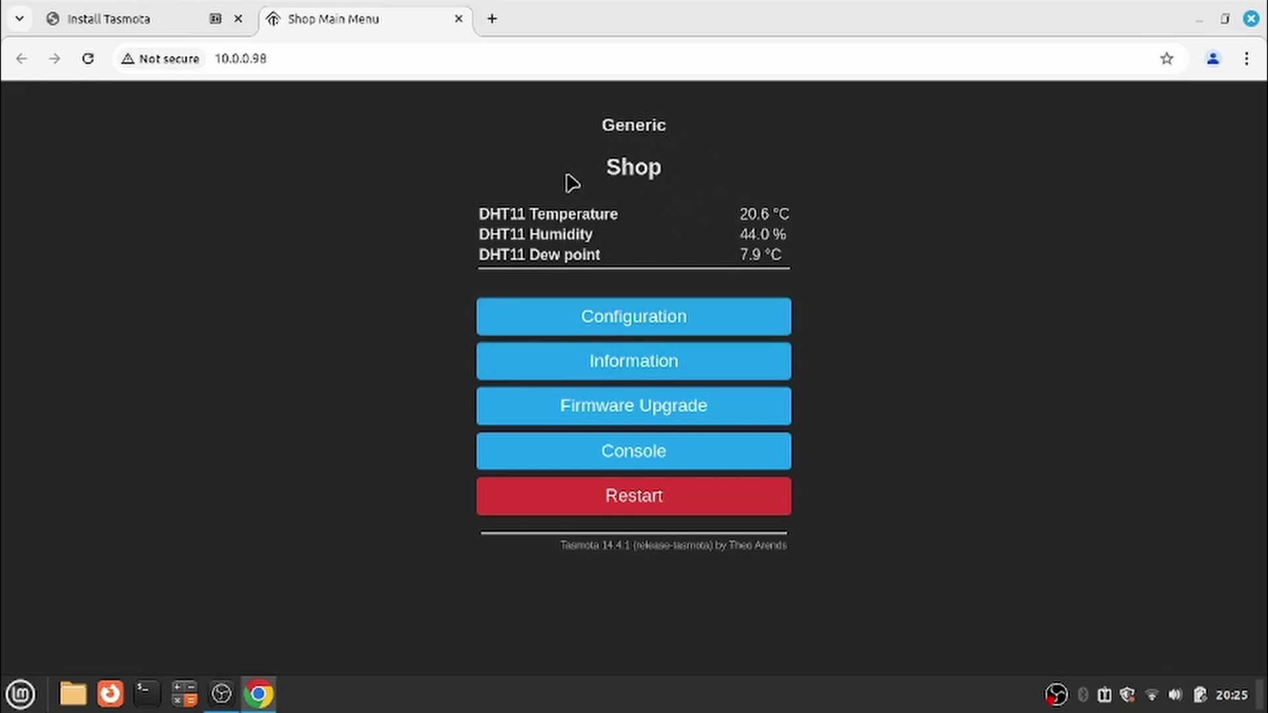
- Set the module type under Configuration > Module to Generic (18)
{"action": "left_click", "coordinate": [635, 324]}
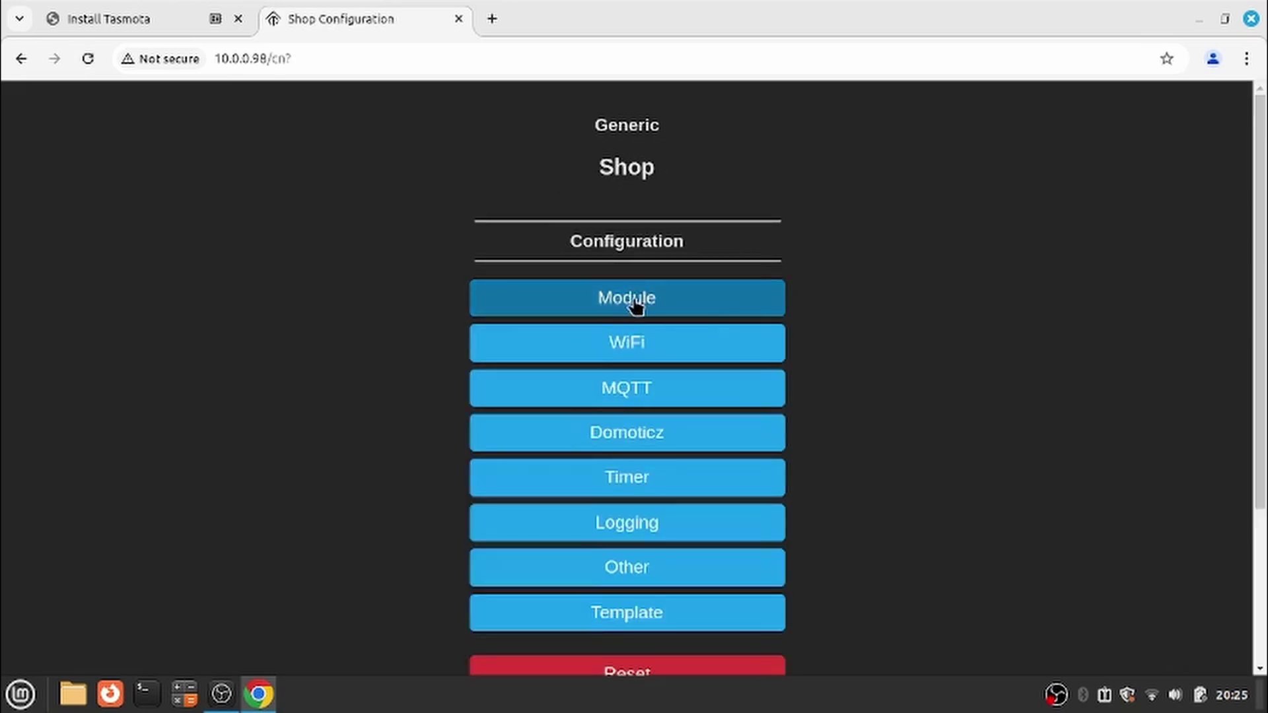
{"action": "left_click", "coordinate": [635, 304]}
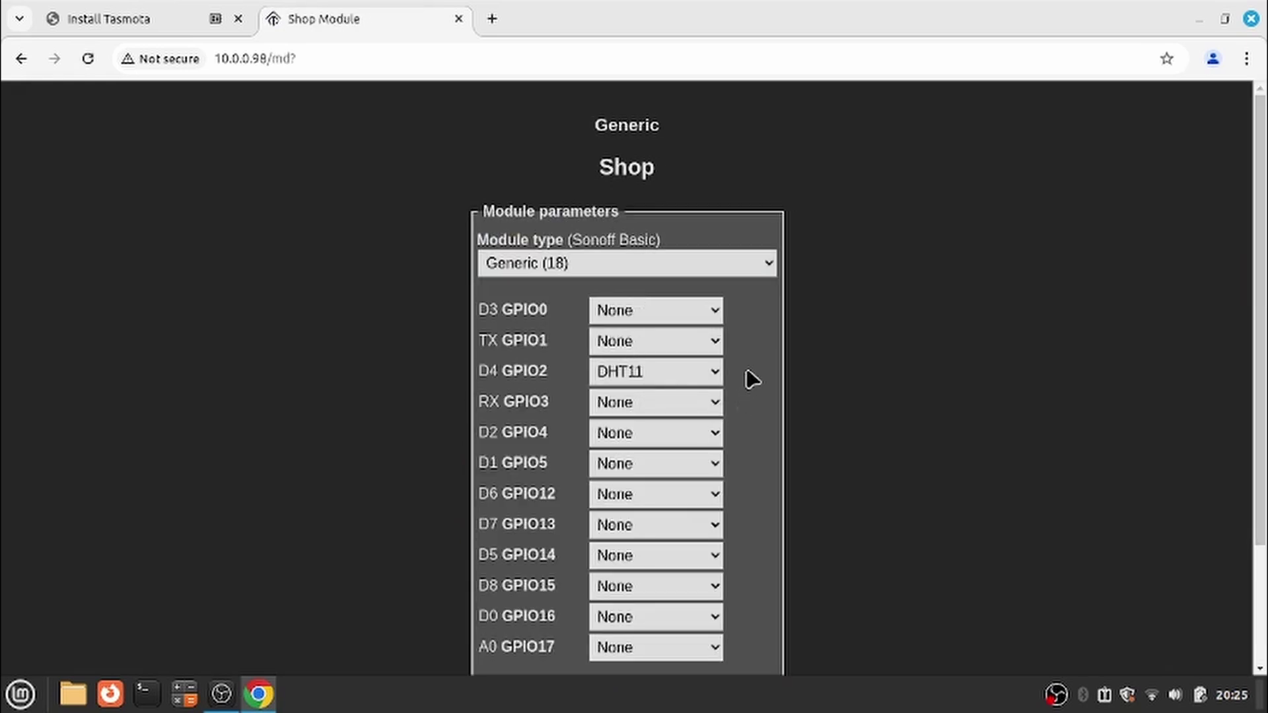
{"action": "left_click", "coordinate": [760, 265]}
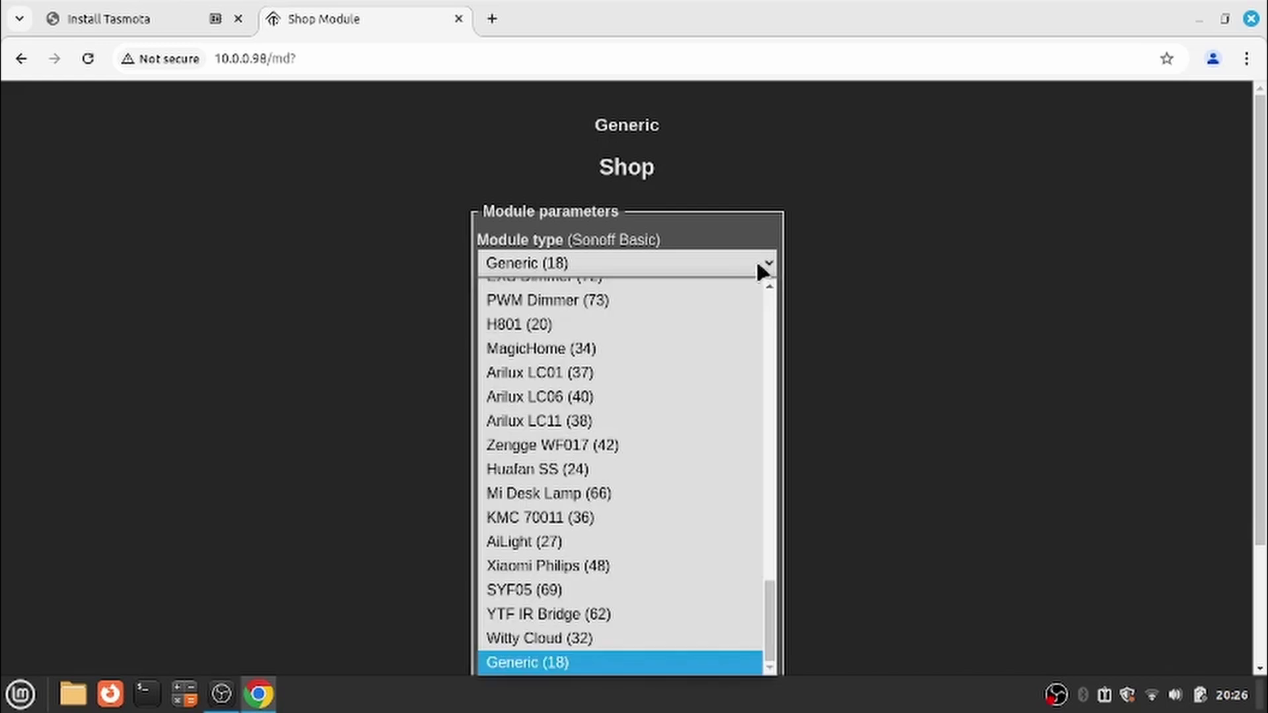
{"action": "scroll", "coordinate": [617, 447], "scroll_direction": "up", "scroll_amount": 1}
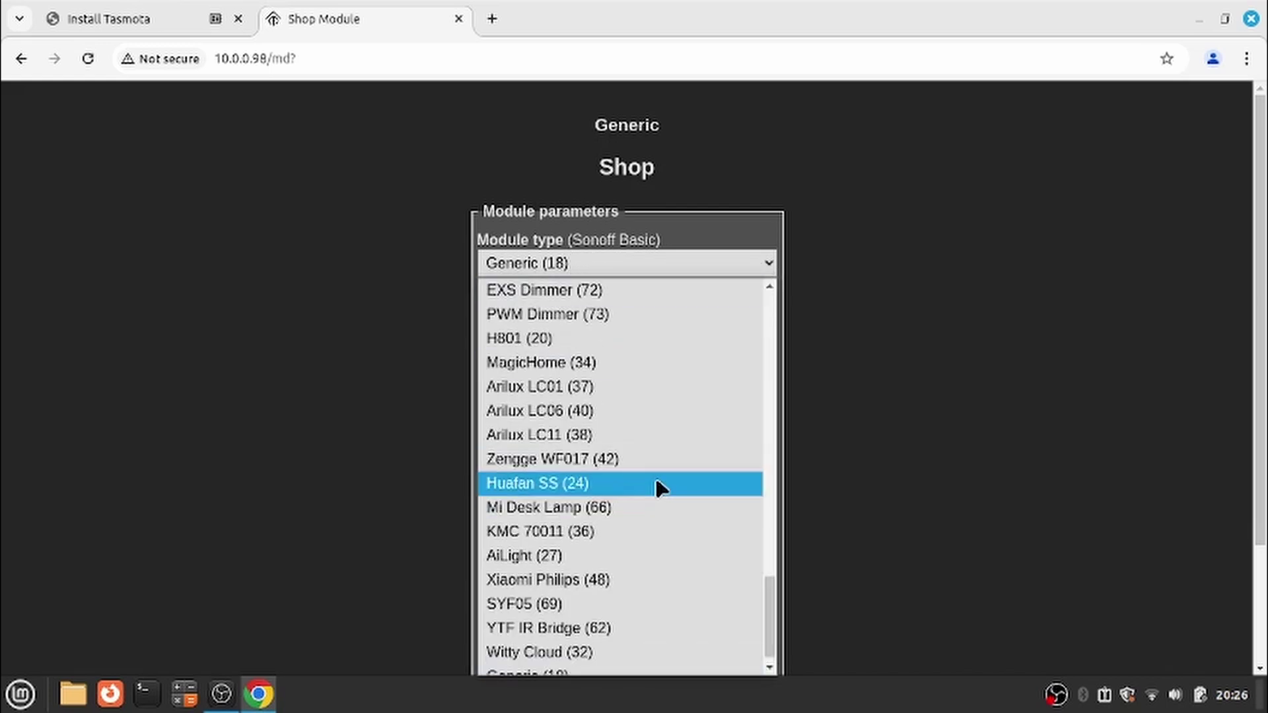
{"action": "scroll", "coordinate": [681, 532], "scroll_direction": "down", "scroll_amount": 1}
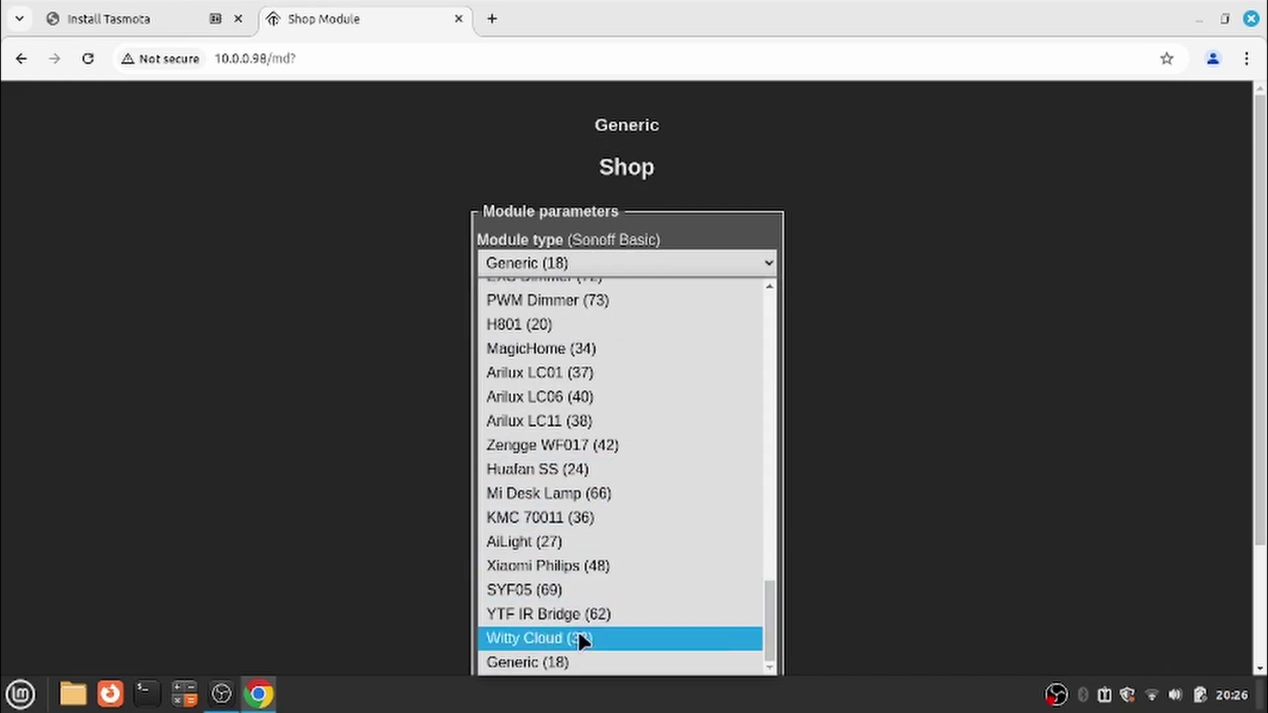
{"action": "left_click", "coordinate": [565, 667]}
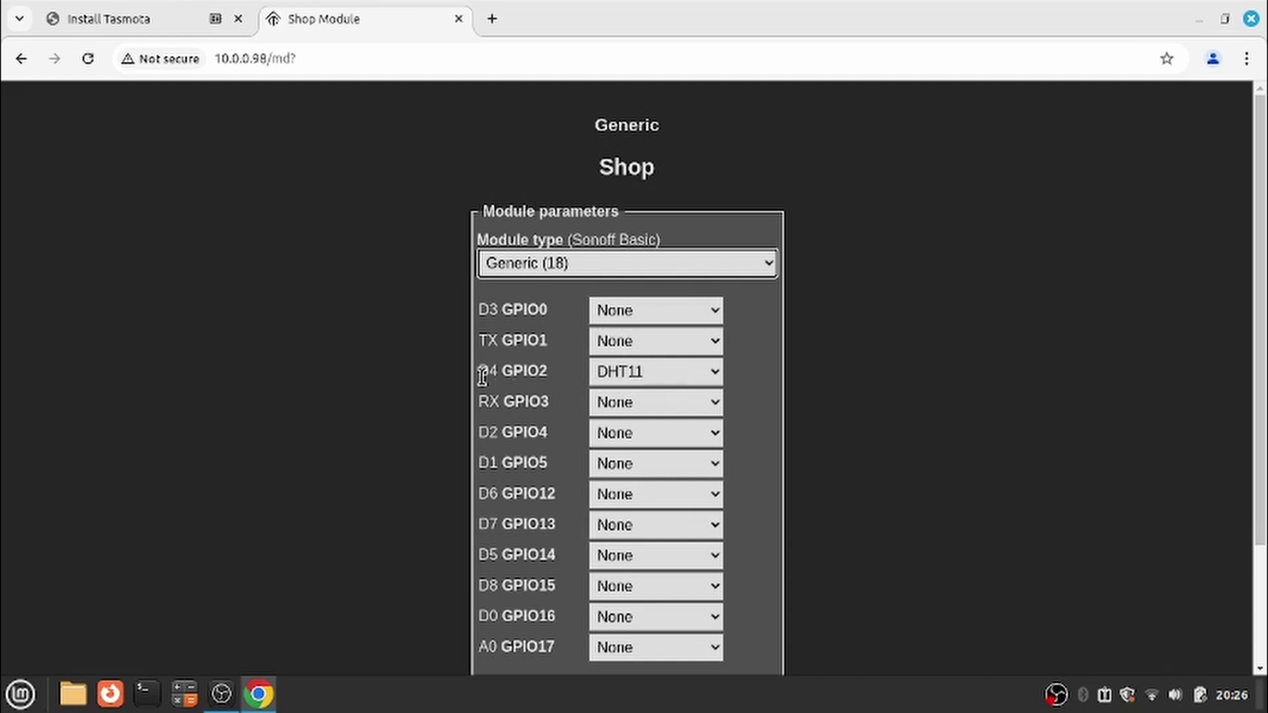
- Assign DHT11 to pin D4 GPIO2
{"action": "left_click", "coordinate": [716, 372]}
{"action": "scroll", "coordinate": [691, 292], "scroll_direction": "up", "scroll_amount": 1}
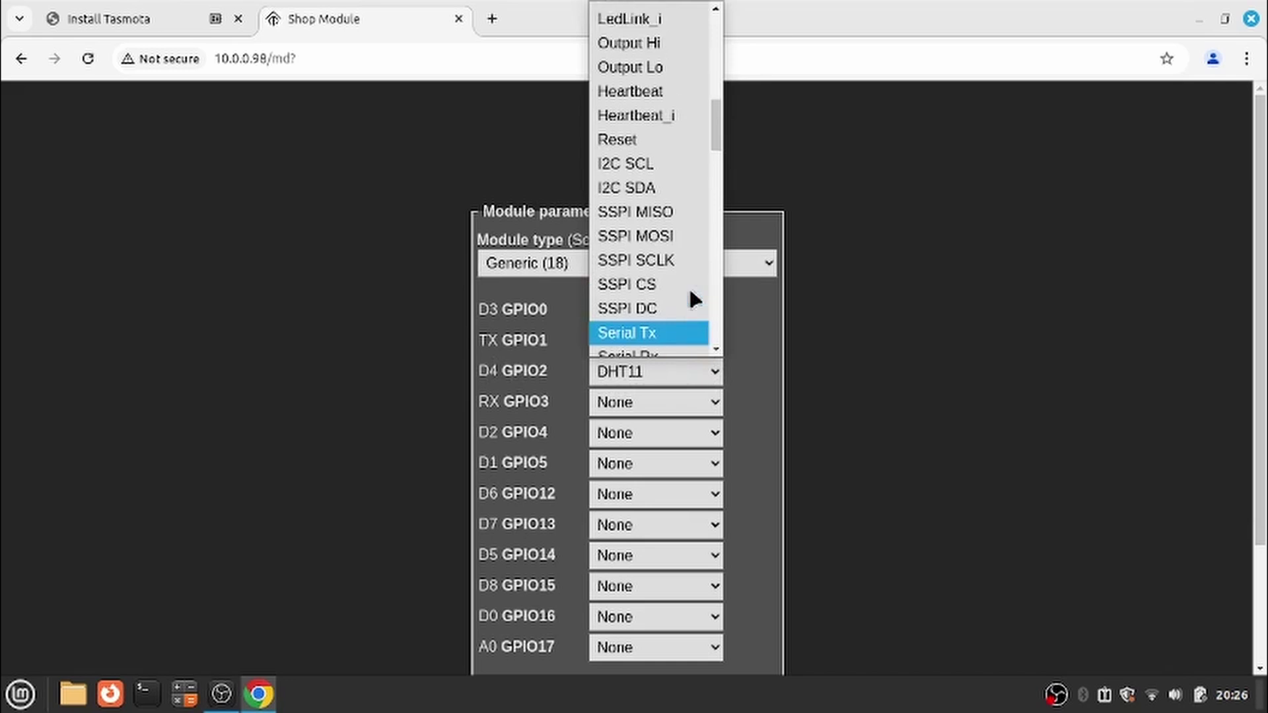
{"action": "scroll", "coordinate": [689, 299], "scroll_direction": "up", "scroll_amount": 6}
{"action": "scroll", "coordinate": [674, 298], "scroll_direction": "down", "scroll_amount": 7}
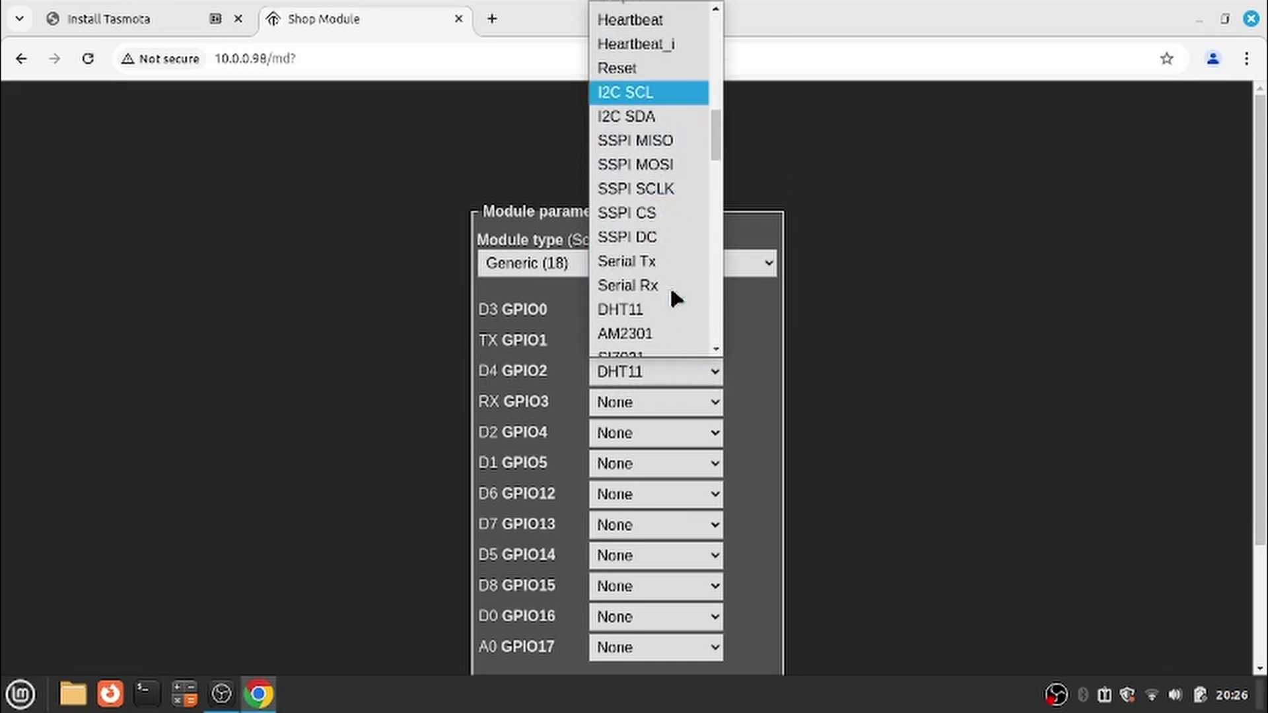
{"action": "left_click", "coordinate": [653, 313]}
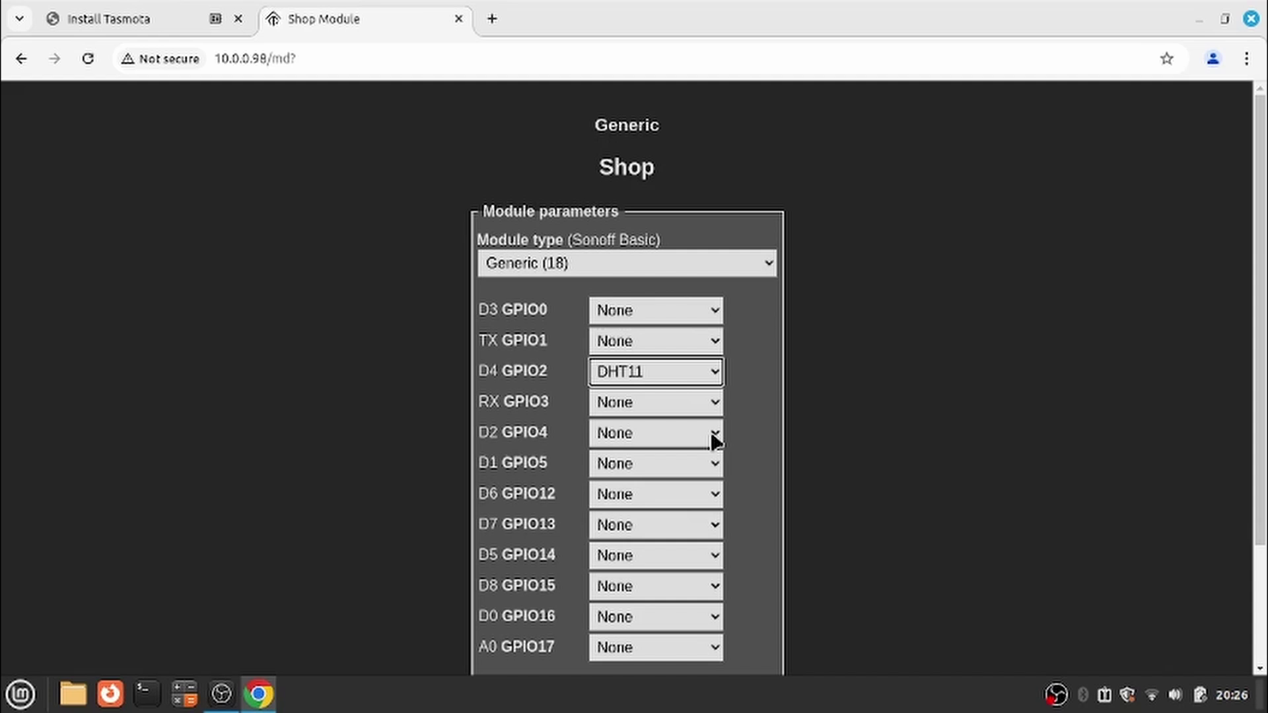
- Leave GPIO12 at None and save the module configuration
{"action": "left_click", "coordinate": [715, 498]}
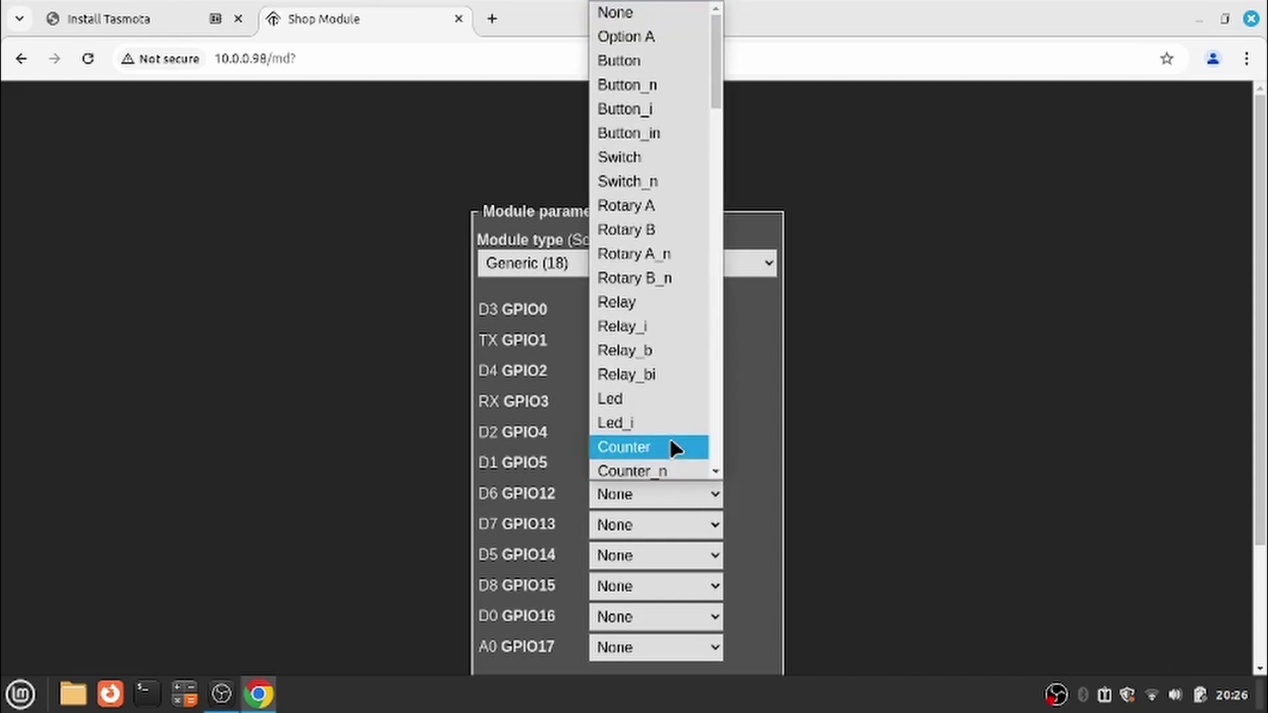
{"action": "scroll", "coordinate": [671, 444], "scroll_direction": "down", "scroll_amount": 5}
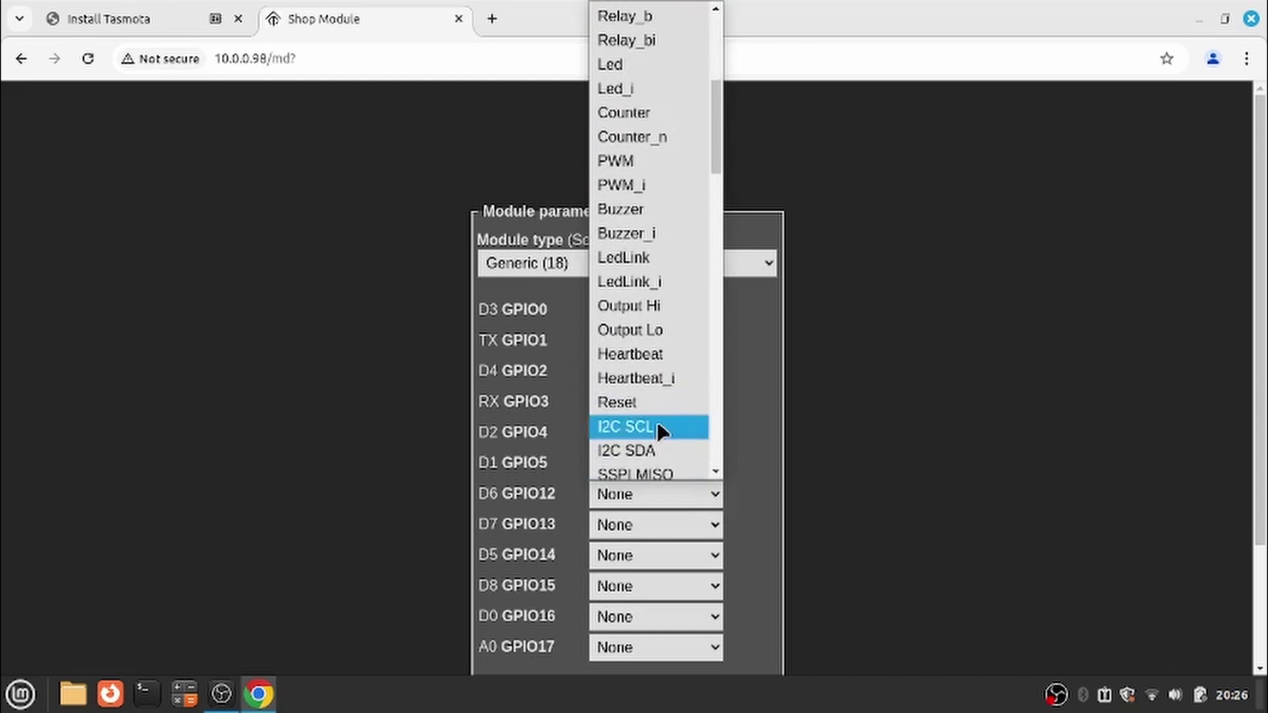
{"action": "scroll", "coordinate": [654, 344], "scroll_direction": "down", "scroll_amount": 10}
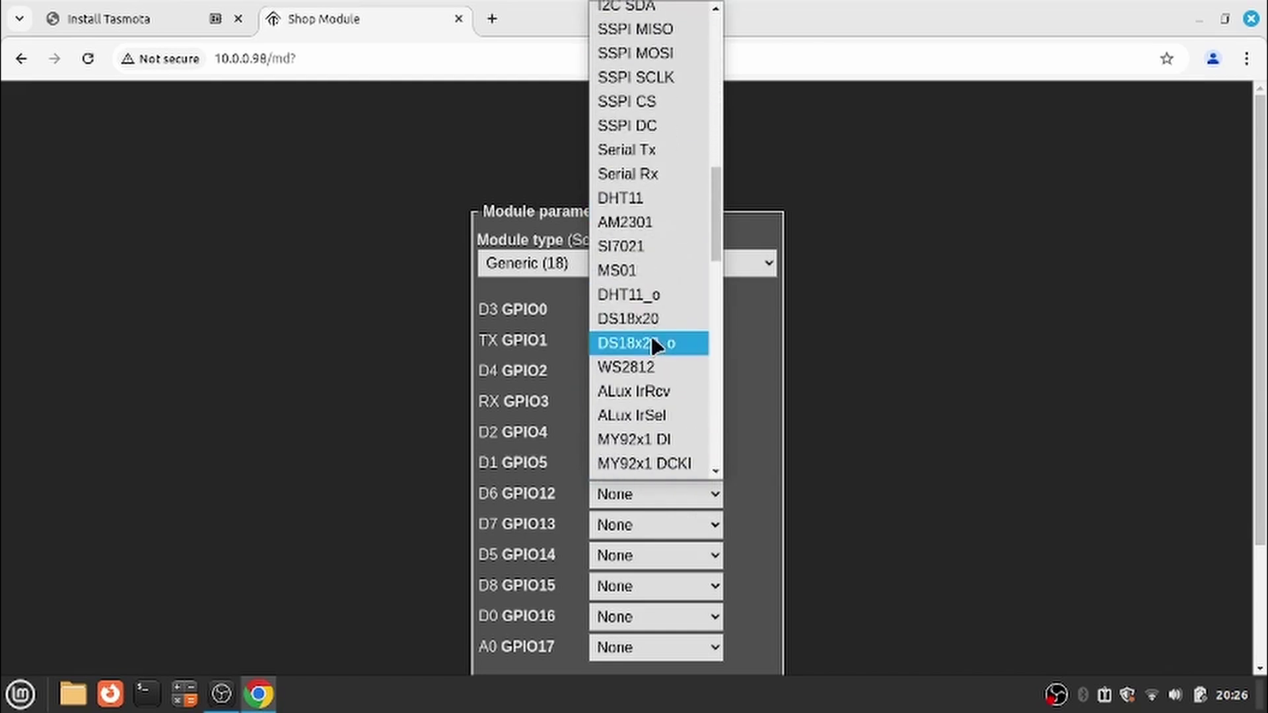
{"action": "scroll", "coordinate": [654, 343], "scroll_direction": "down", "scroll_amount": 5}
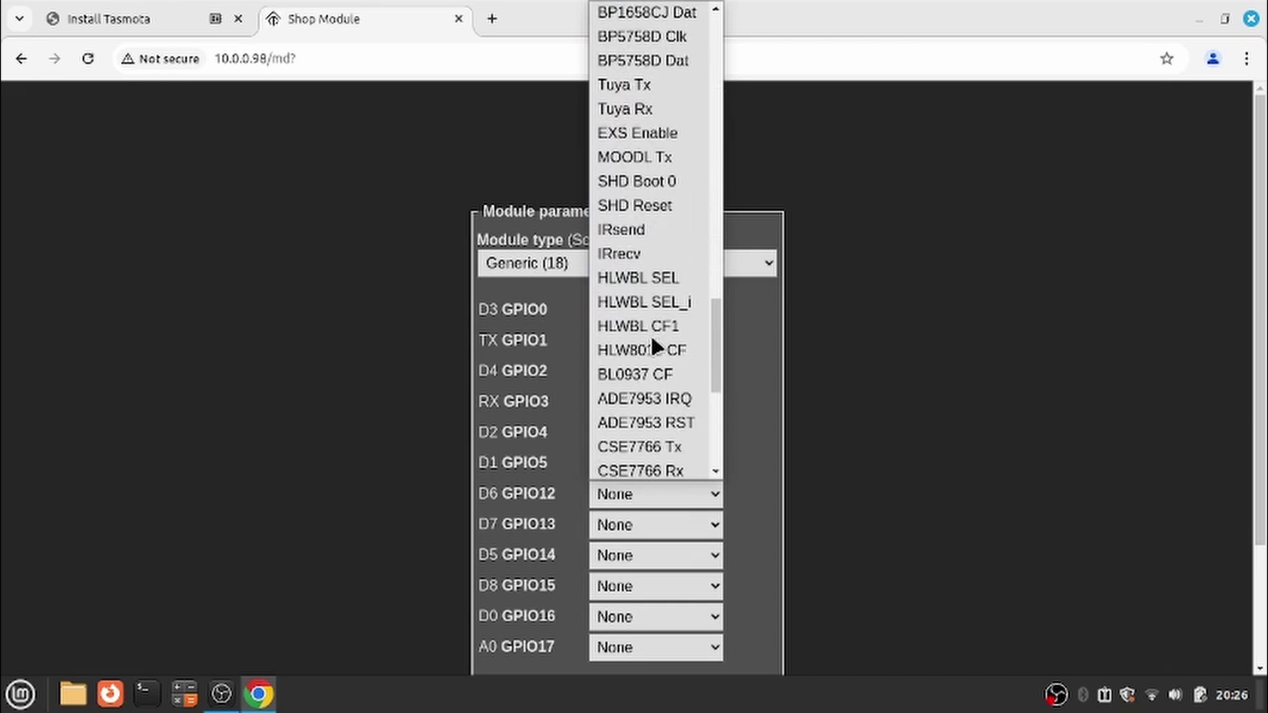
{"action": "left_click", "coordinate": [803, 406]}
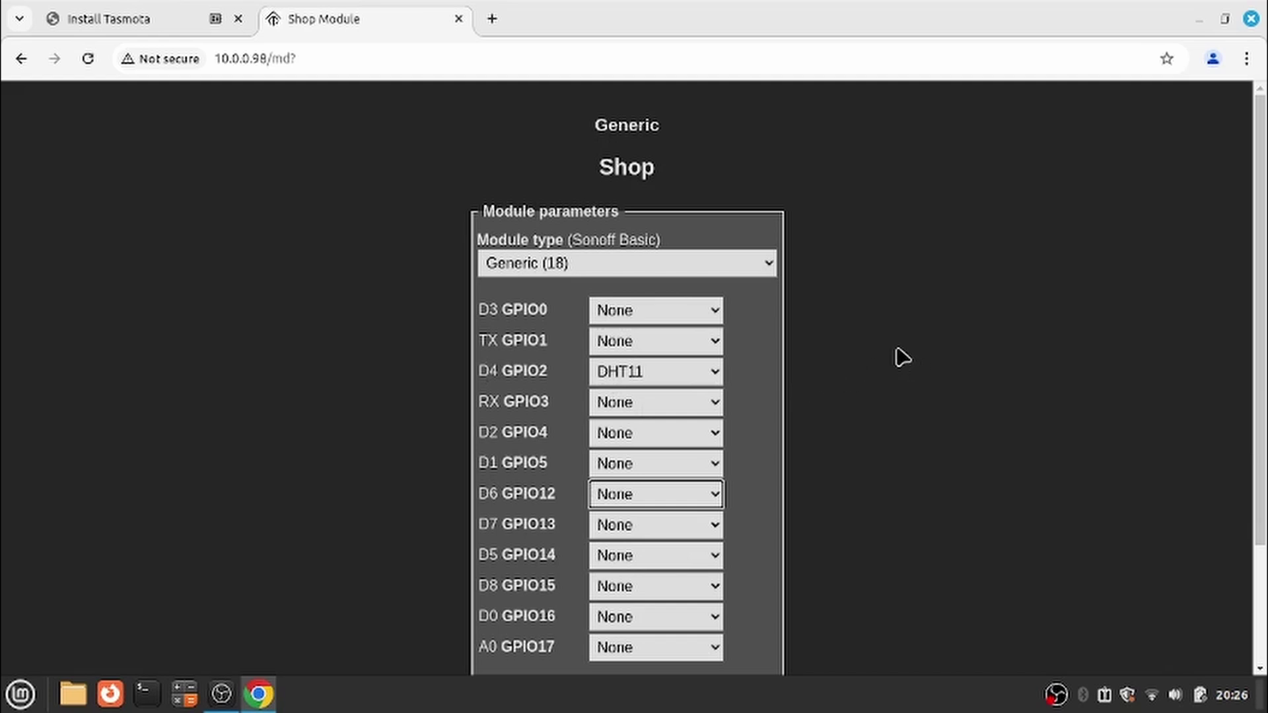
{"action": "scroll", "coordinate": [898, 357], "scroll_direction": "down", "scroll_amount": 2}
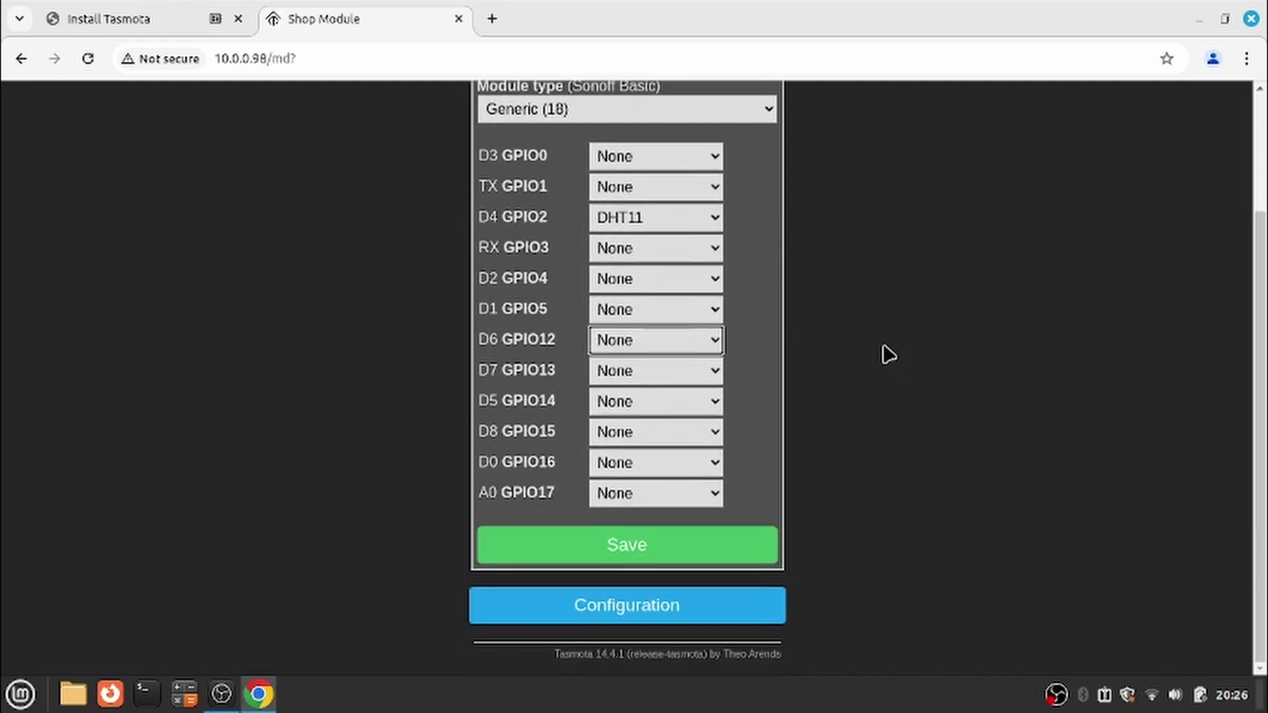
{"action": "left_click", "coordinate": [627, 548]}
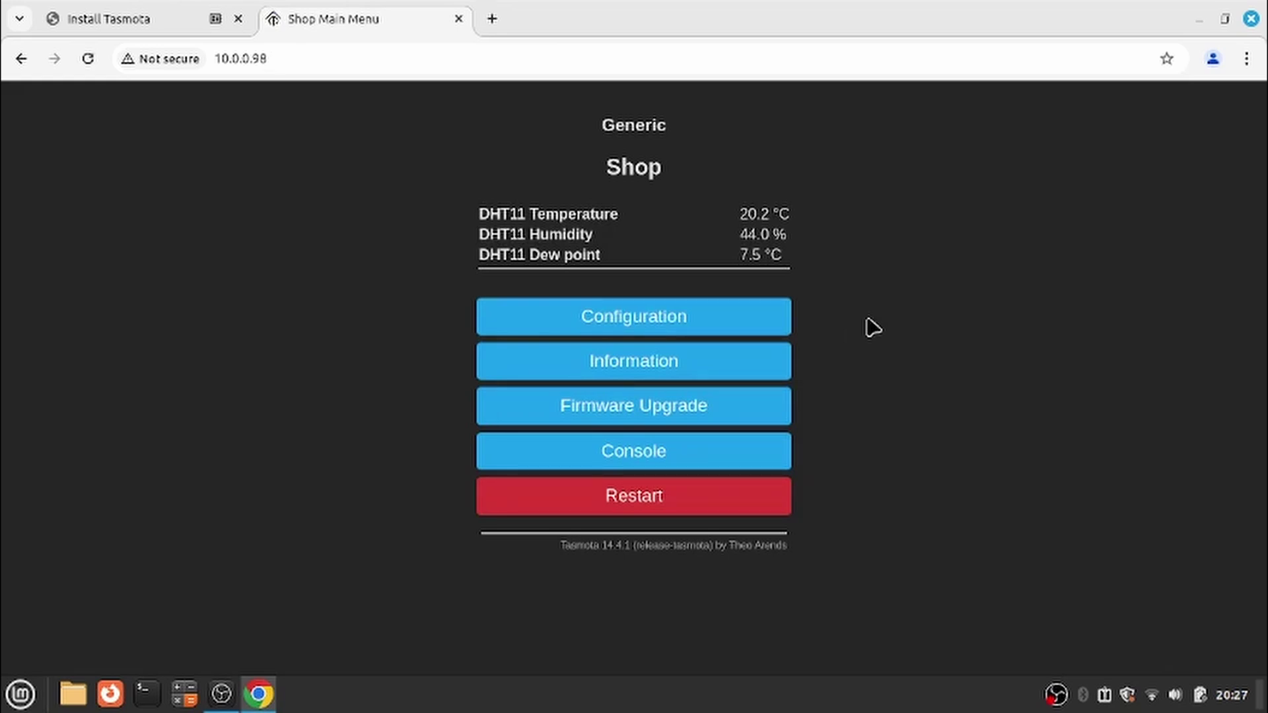
- Return via Configuration to the Main Menu showing DHT11 readings, then view the console's sensor log
{"action": "left_click", "coordinate": [632, 322]}
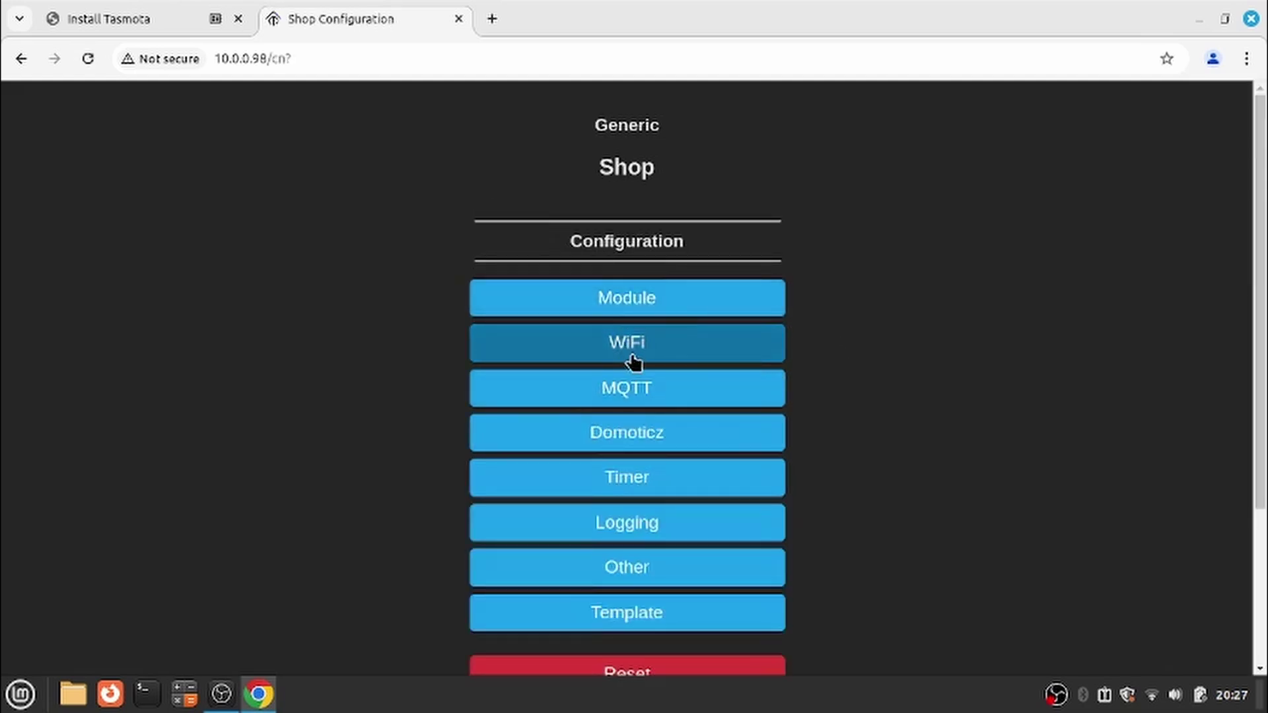
{"action": "scroll", "coordinate": [925, 463], "scroll_direction": "down", "scroll_amount": 3}
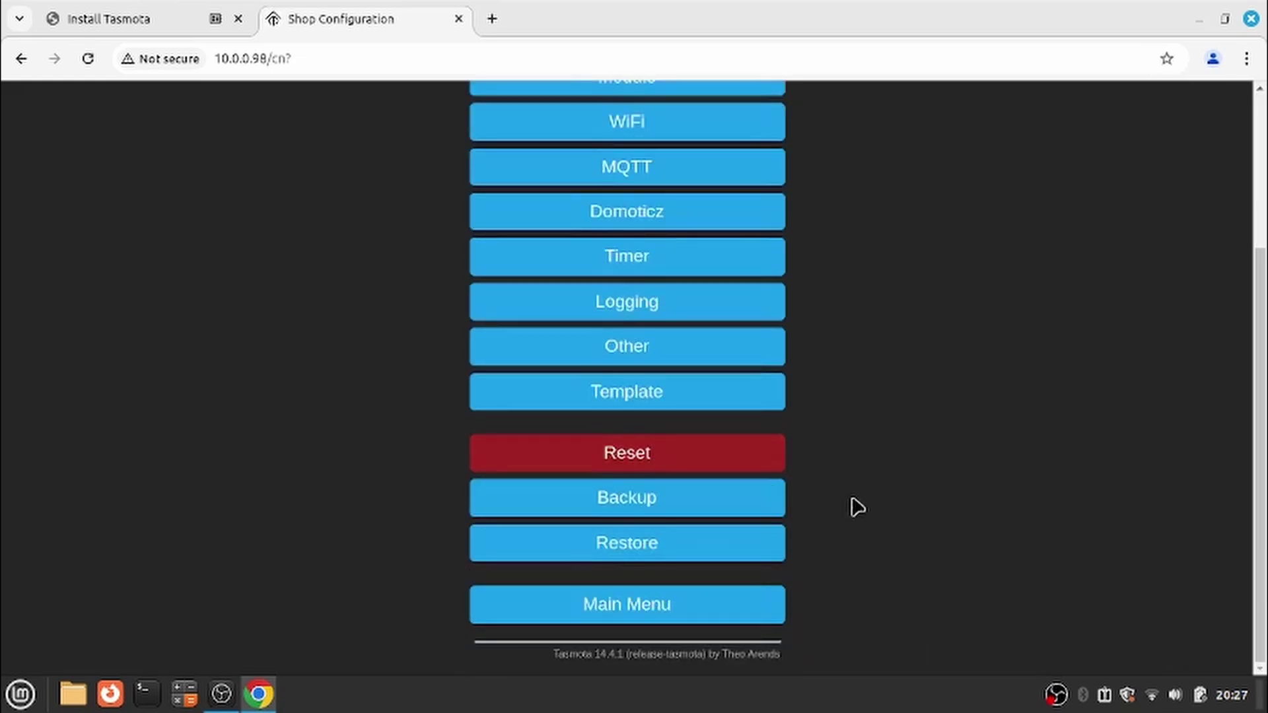
{"action": "left_click", "coordinate": [636, 603]}
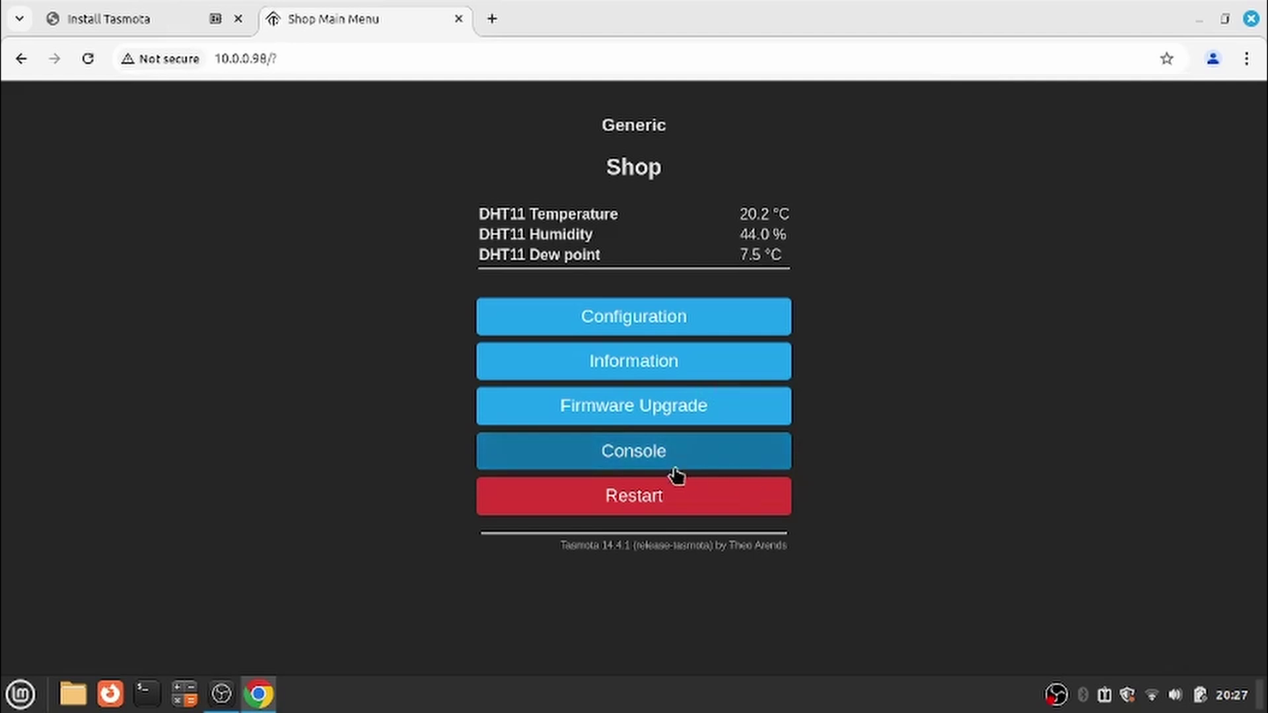
{"action": "left_click", "coordinate": [630, 457]}
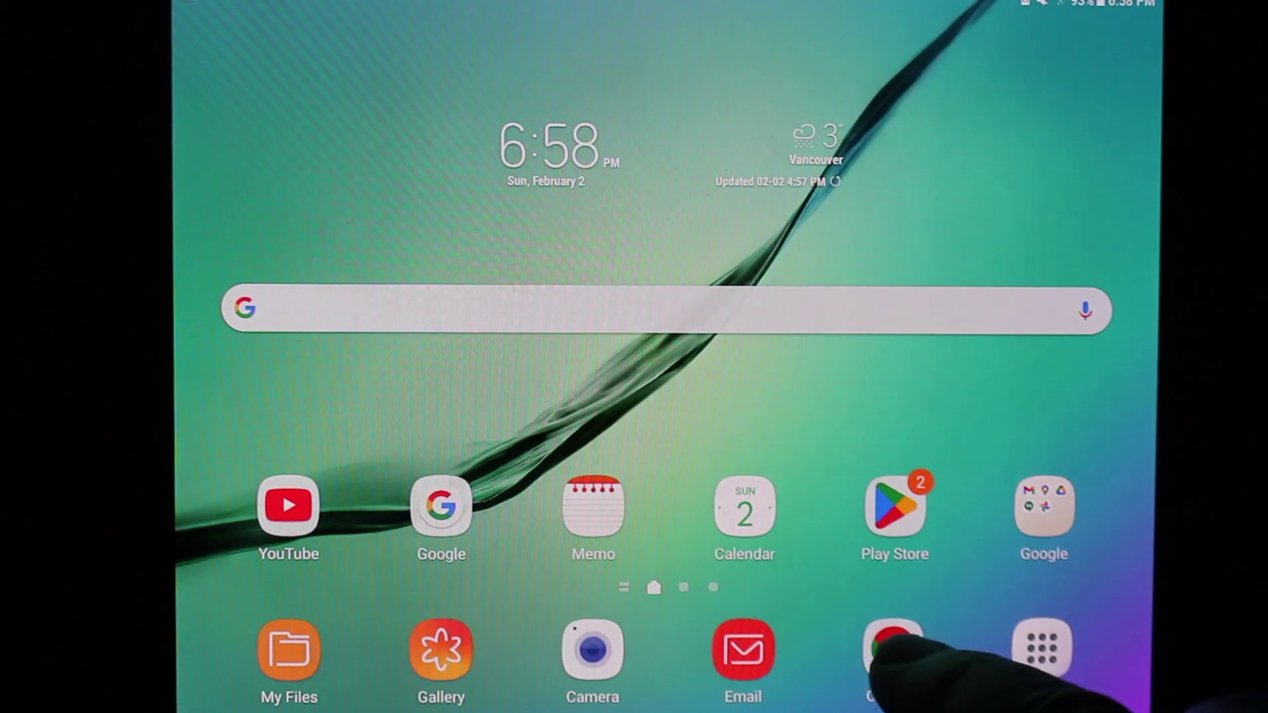
- Launch Chrome on the tablet and enter 10.0.0.98 in the address bar
{"action": "left_click", "coordinate": [894, 651]}
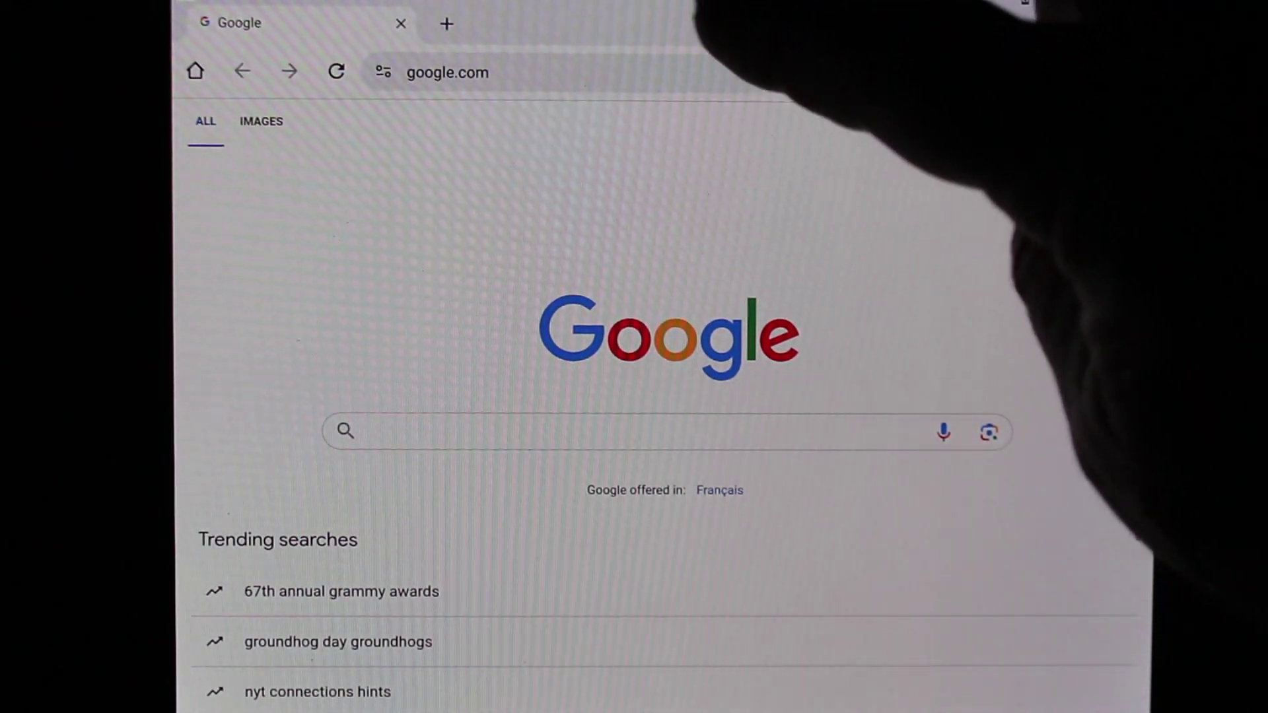
{"action": "left_click", "coordinate": [598, 73]}
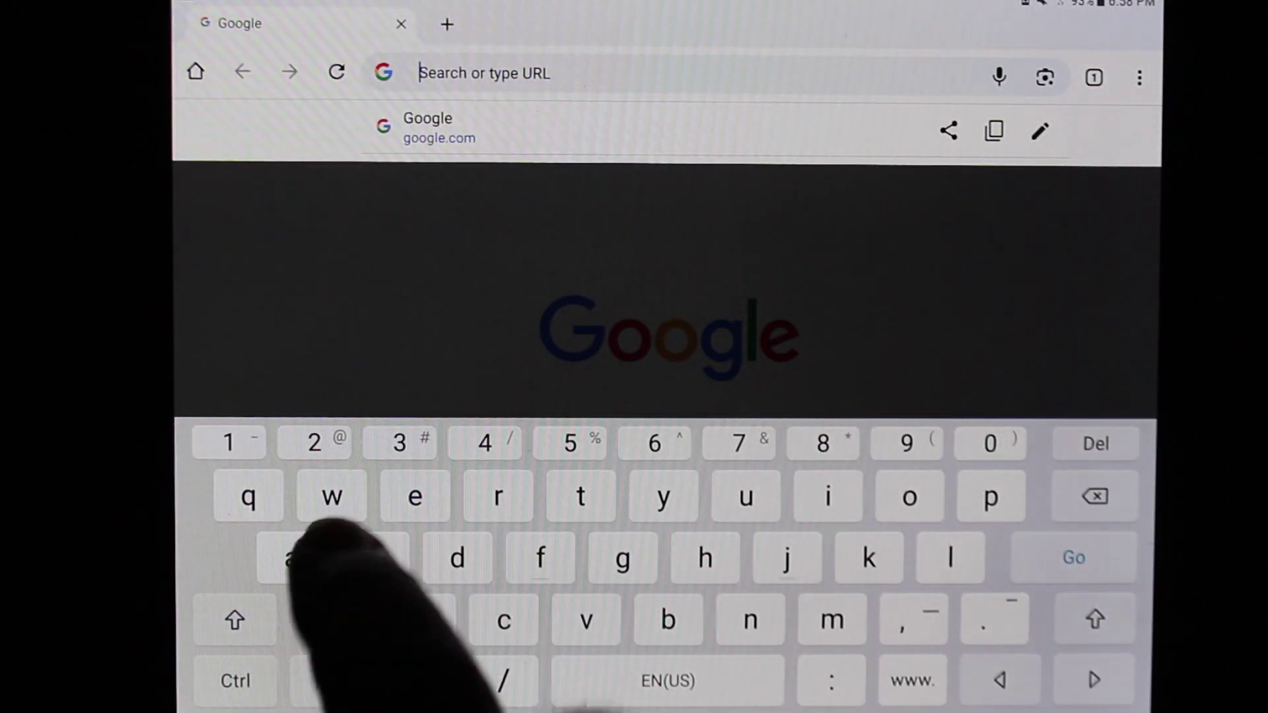
{"action": "type", "text": "1"}
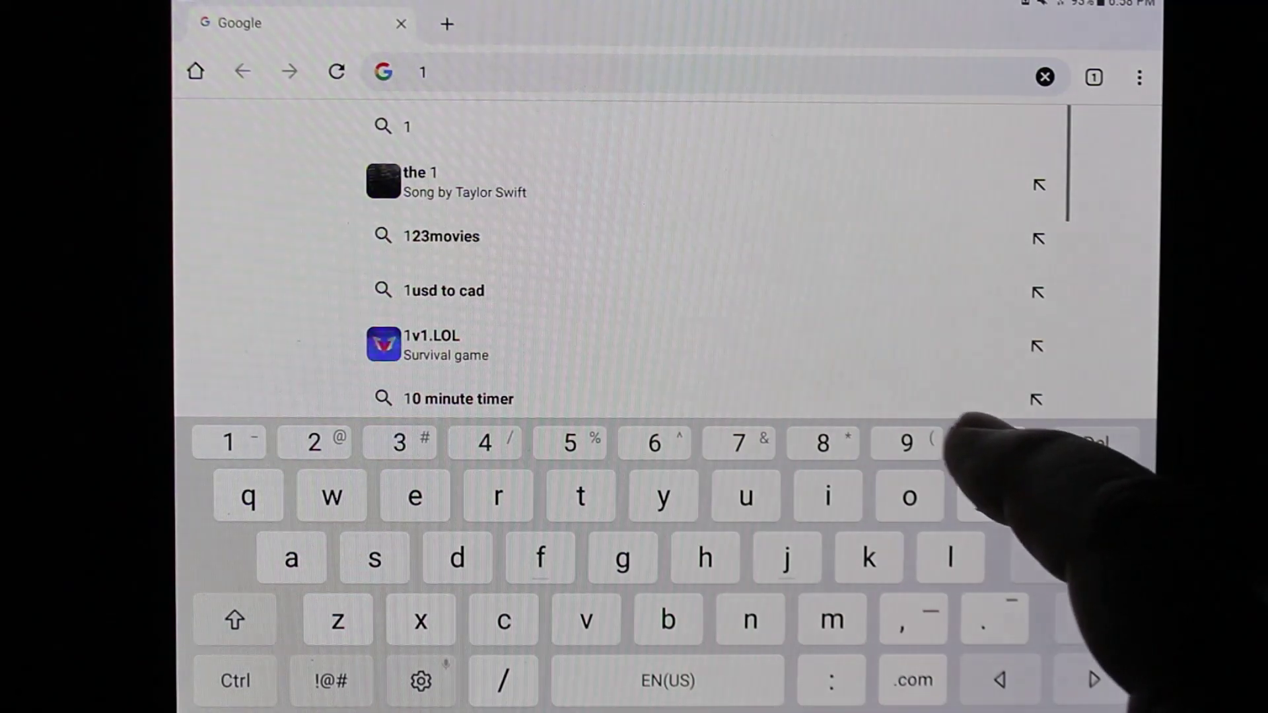
{"action": "type", "text": "0."}
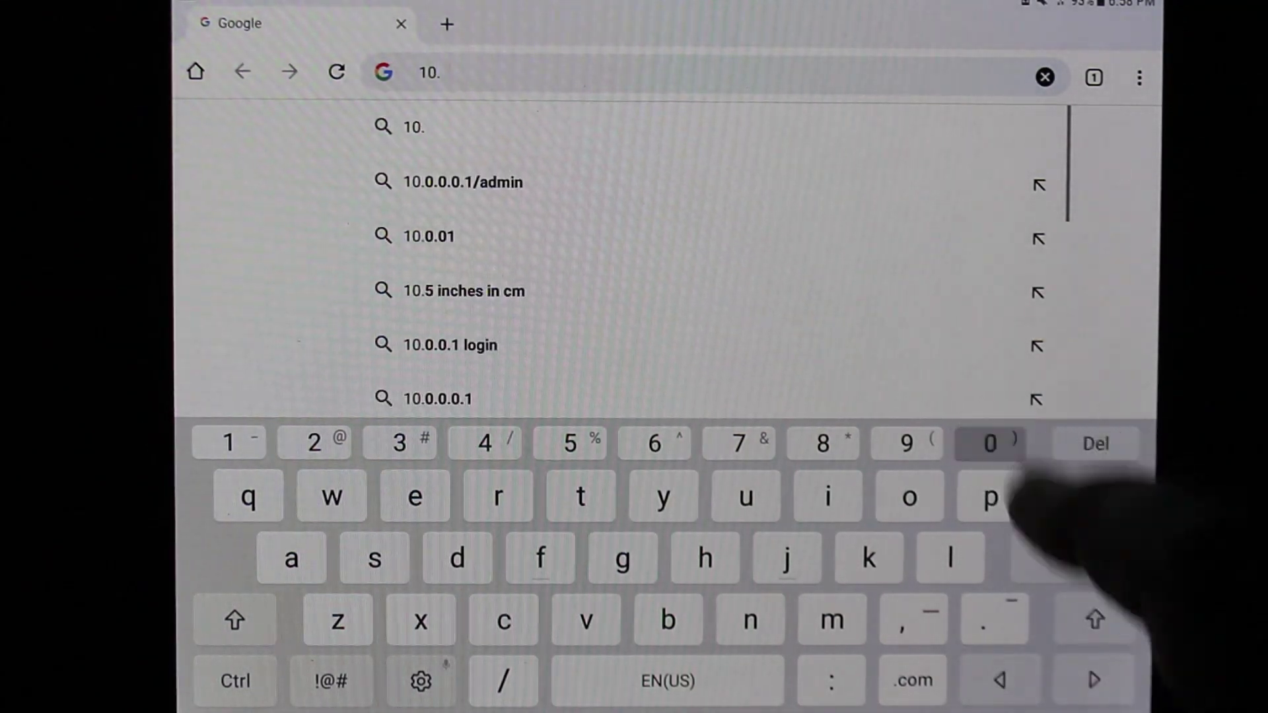
{"action": "type", "text": "0.0."}
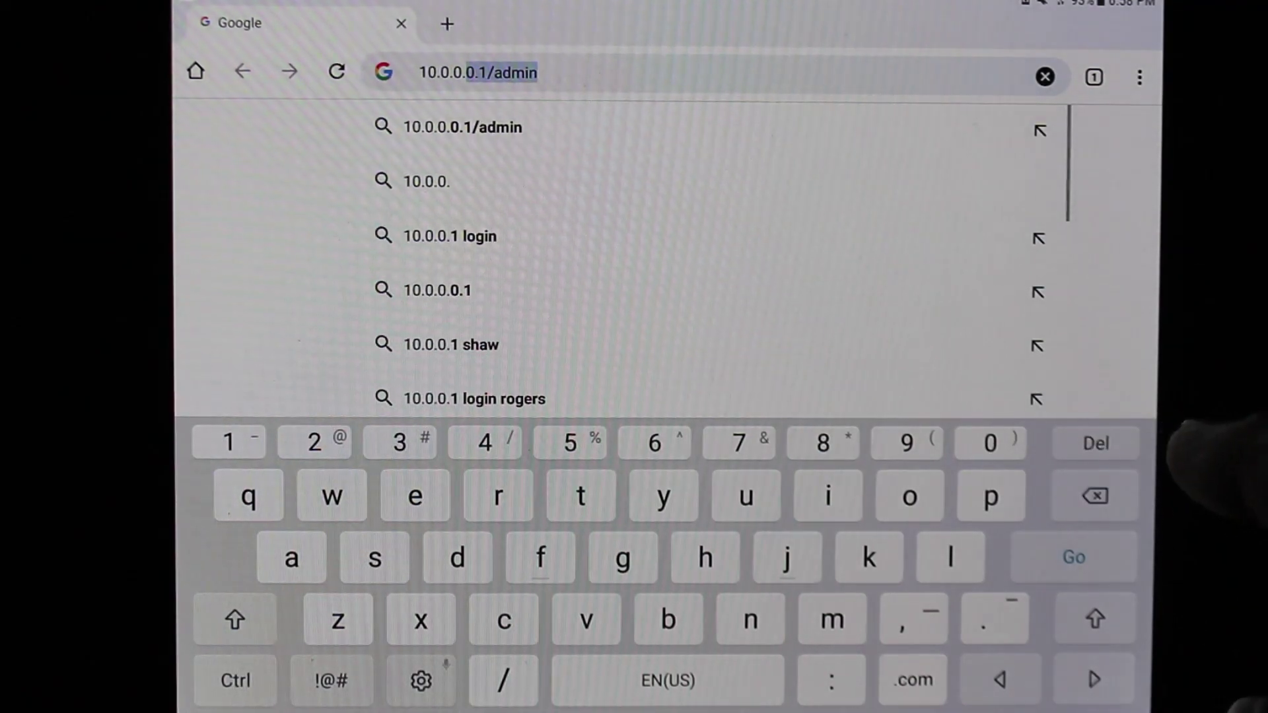
{"action": "type", "text": "98"}
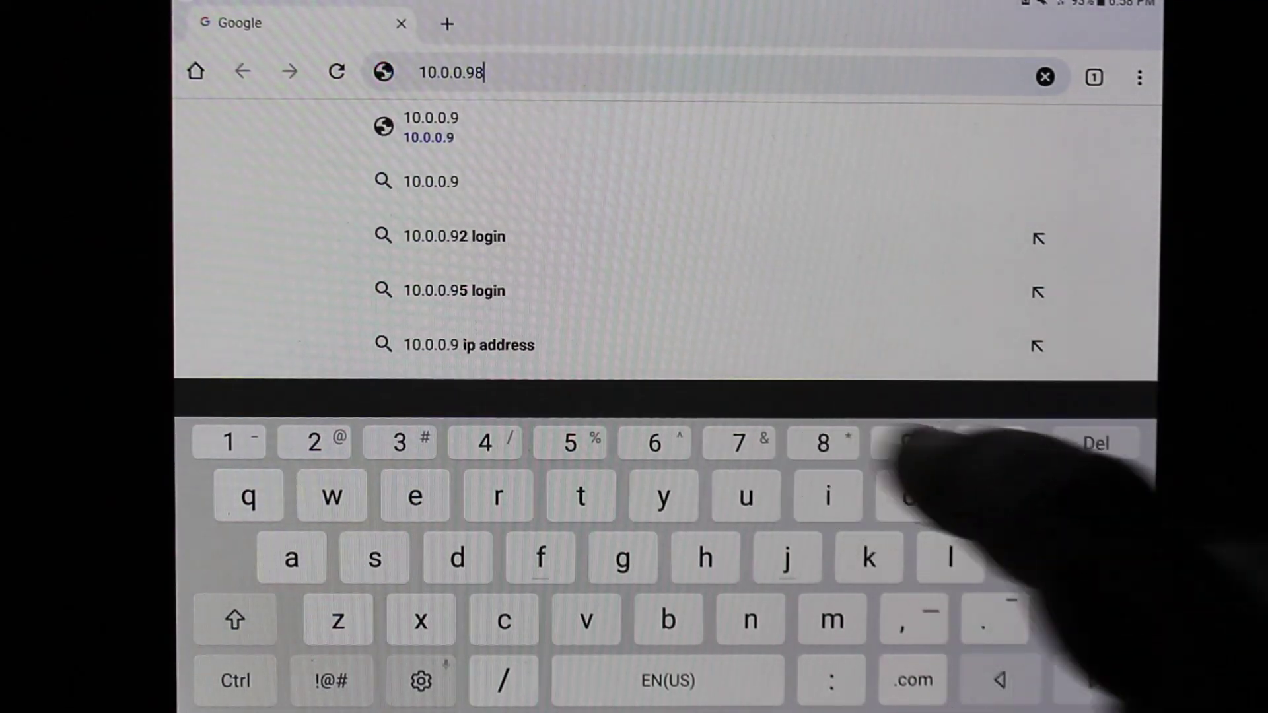
- Load the Shop device page at 10.0.0.98, then start a restart but cancel it
{"action": "left_click", "coordinate": [1074, 557]}
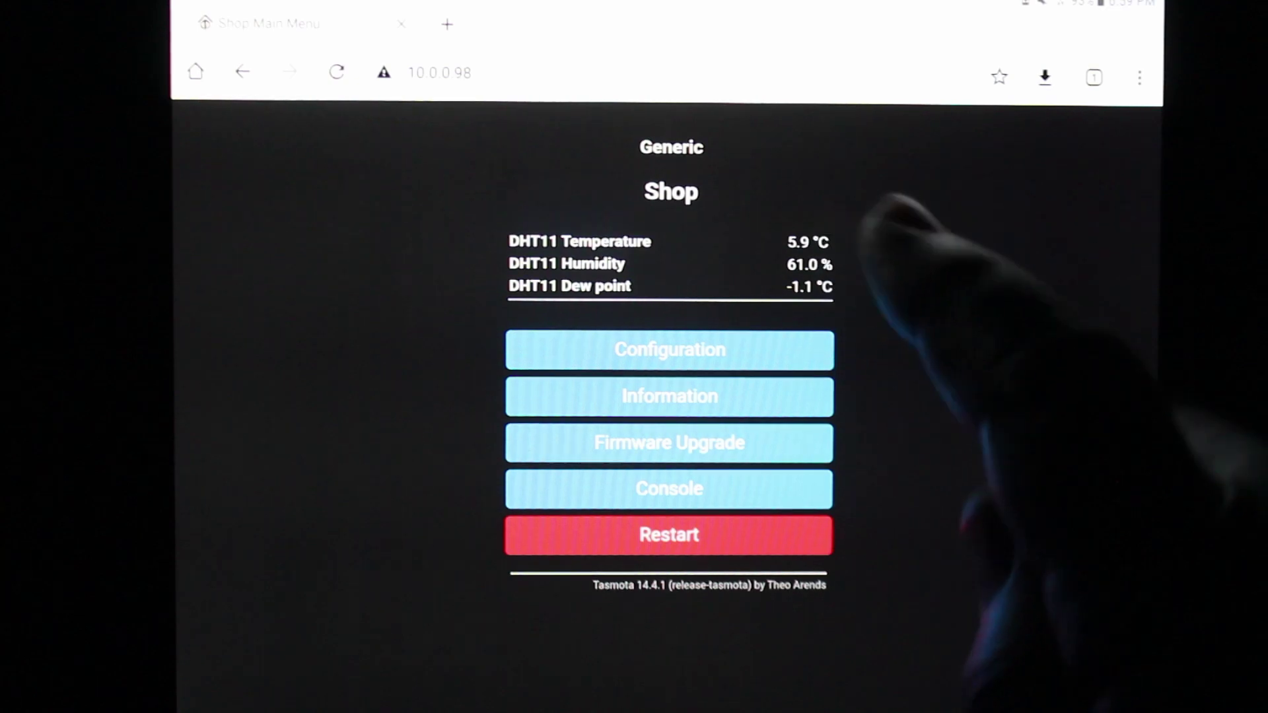
{"action": "left_click", "coordinate": [669, 534]}
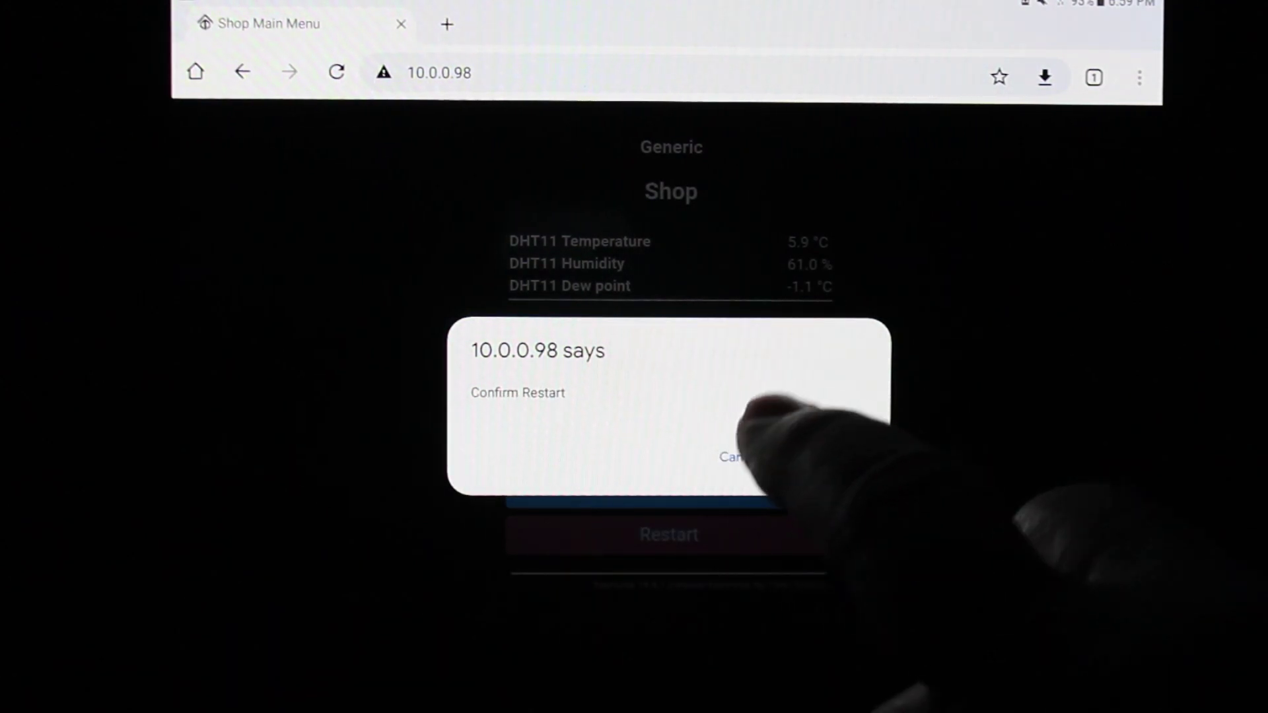
{"action": "left_click", "coordinate": [733, 457]}
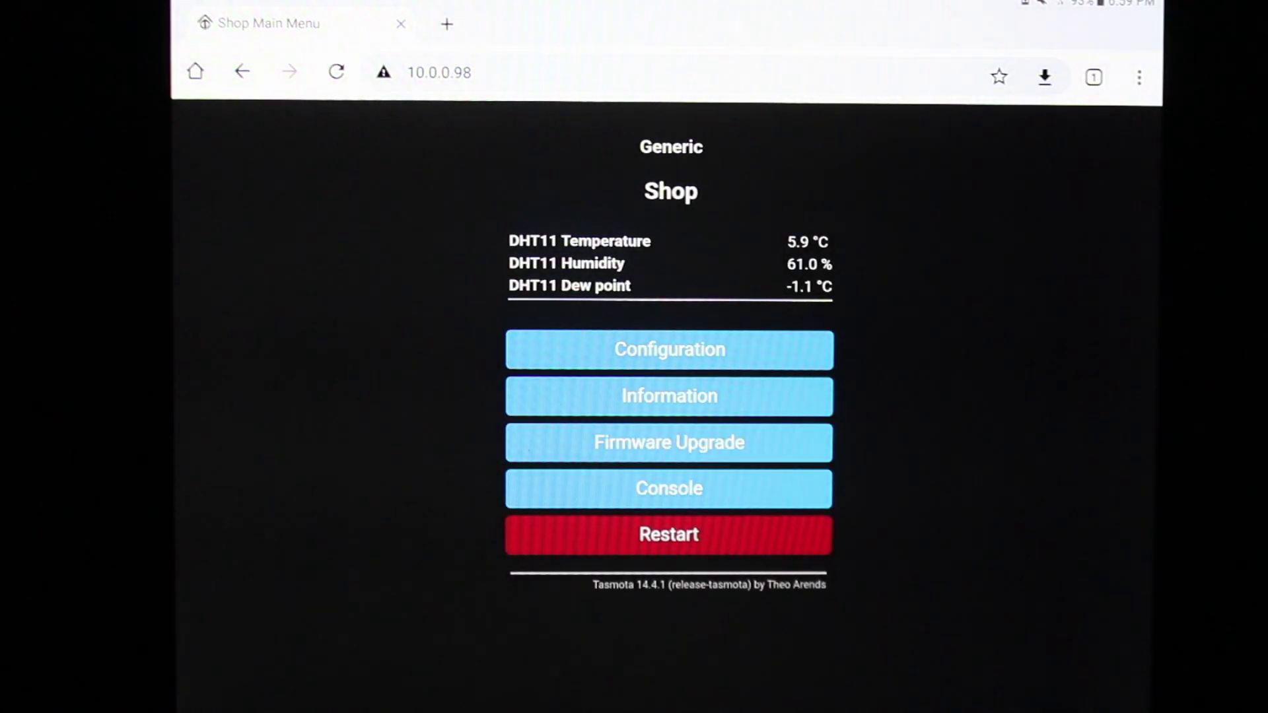